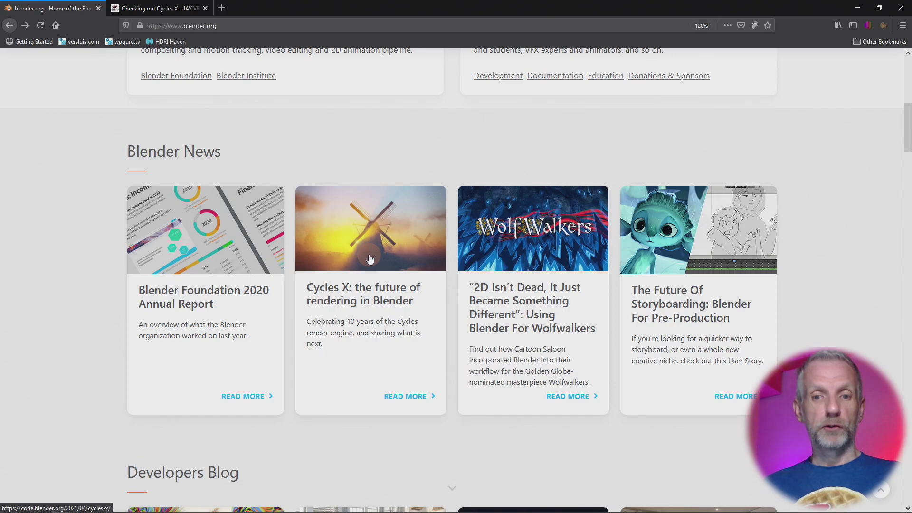
Step: Open the Cycles X article from Blender News and examine its Quadro RTX 6000 (OptiX) benchmark chart
click(369, 258)
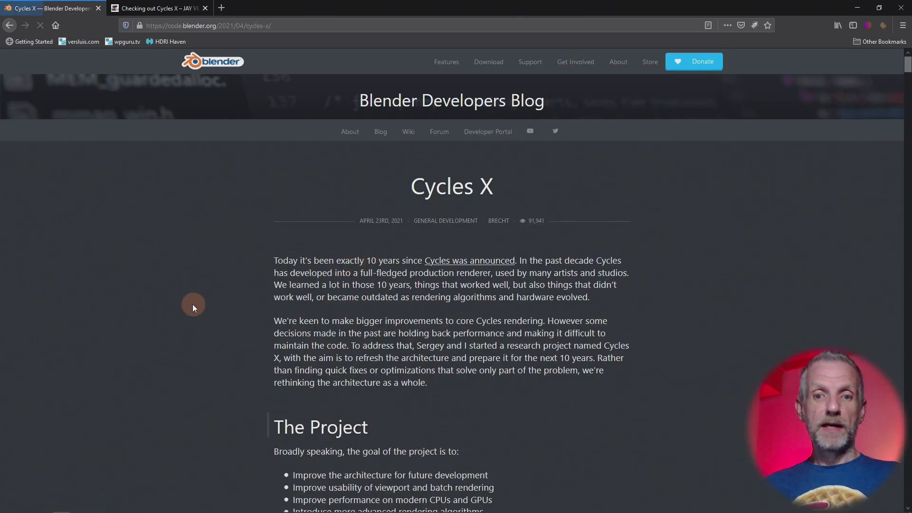
scroll(188, 304, down, 5)
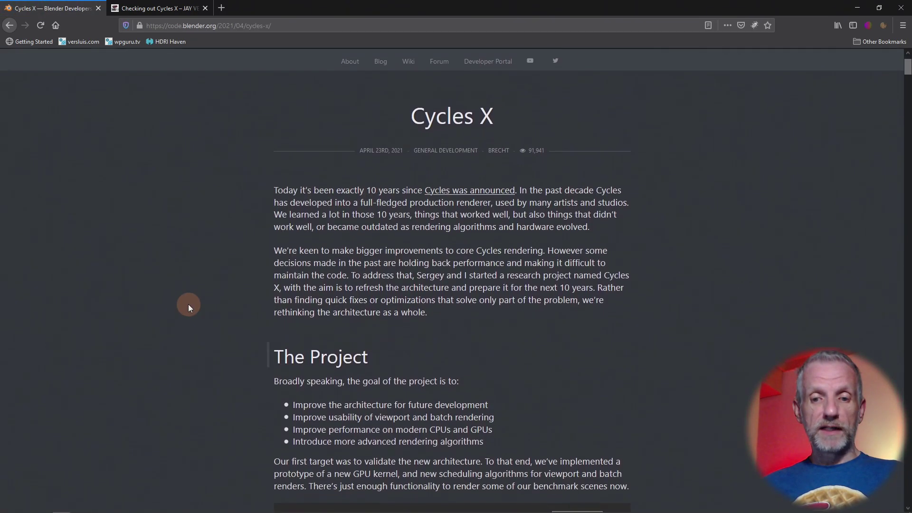
scroll(188, 304, down, 5)
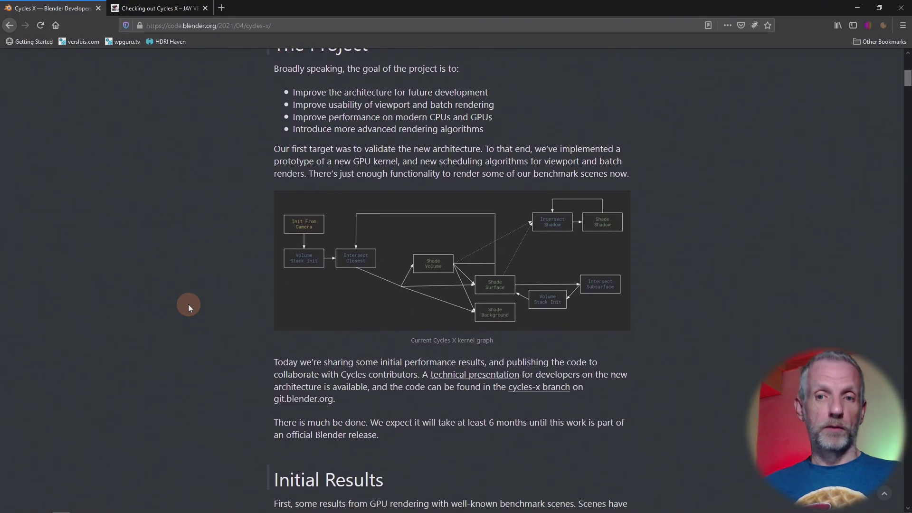
scroll(189, 307, down, 6)
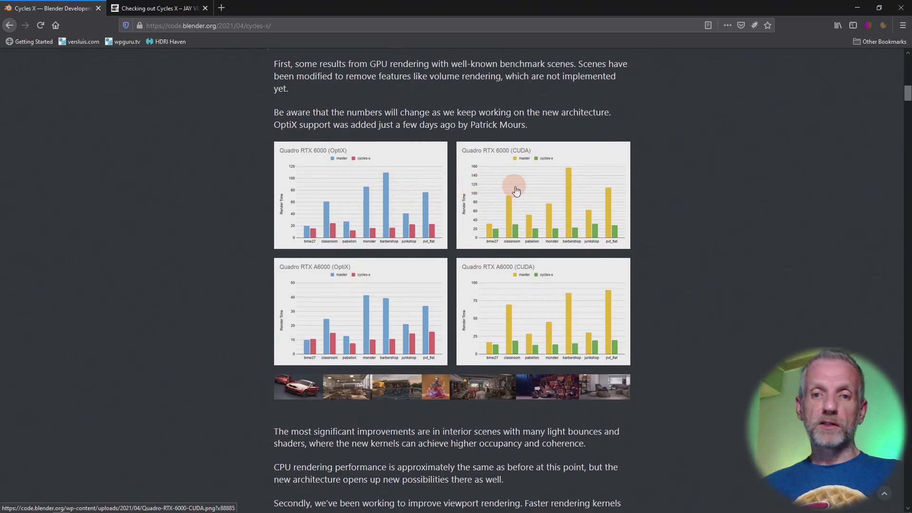
click(414, 203)
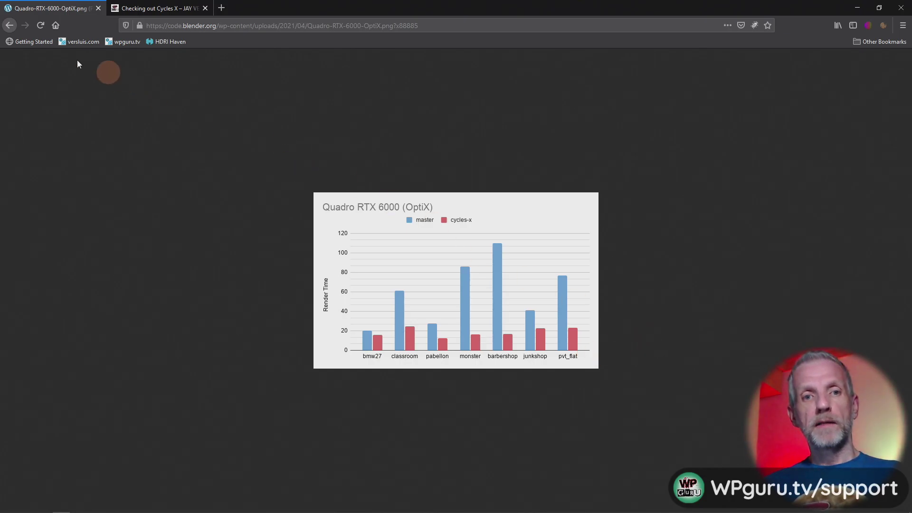
click(9, 26)
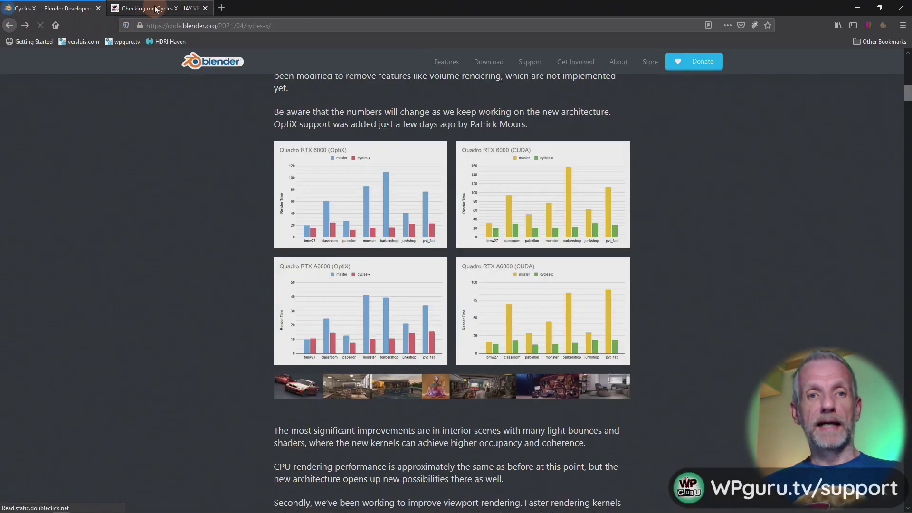
Step: Read the "Checking out Cycles X" blog post, examining the render tests for the RTX 2080, GTX 970 and Quadro K4000 setups
click(152, 8)
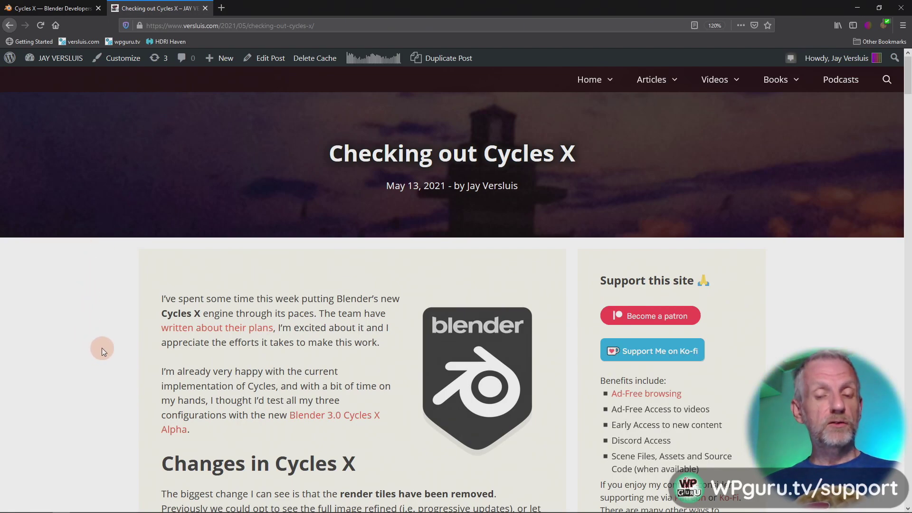
scroll(102, 348, down, 10)
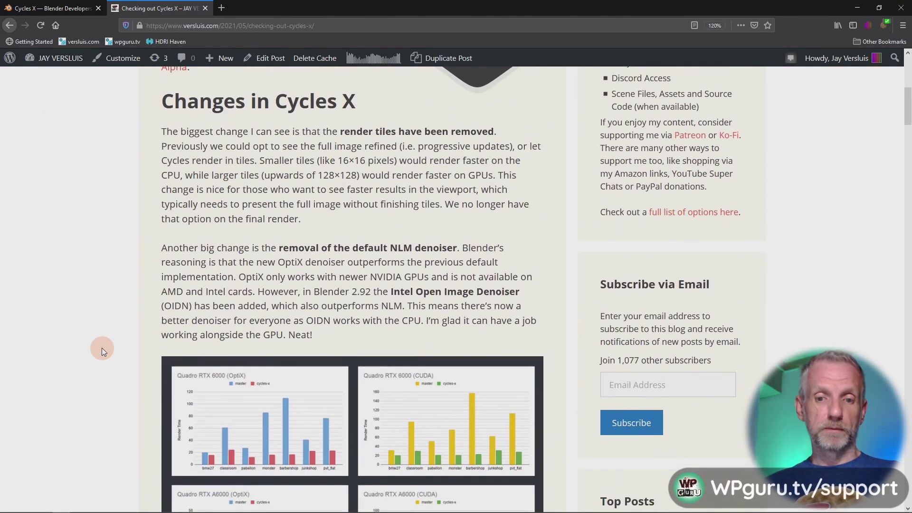
scroll(102, 348, down, 6)
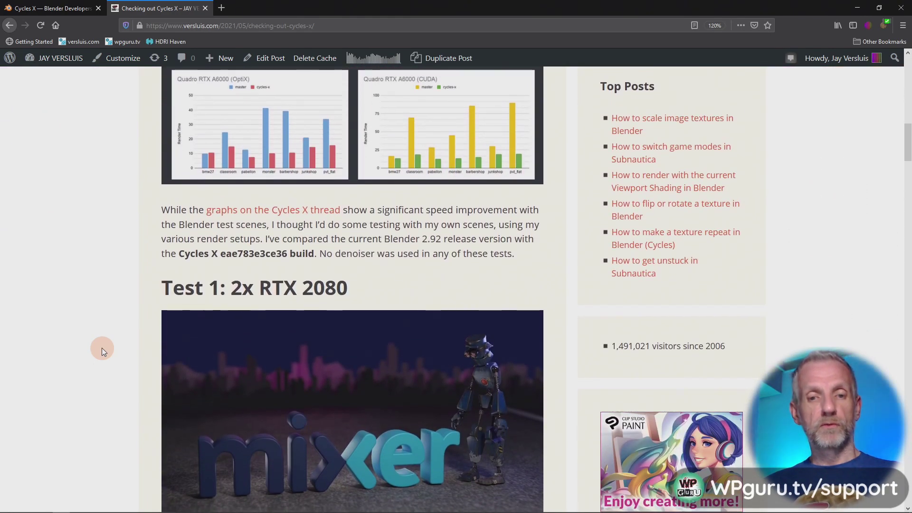
scroll(102, 347, down, 3)
scroll(101, 350, down, 3)
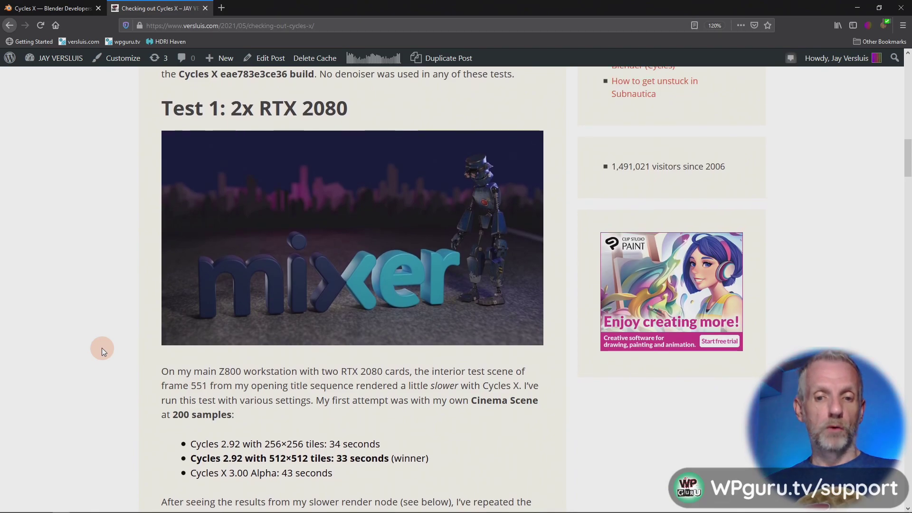
scroll(102, 350, down, 8)
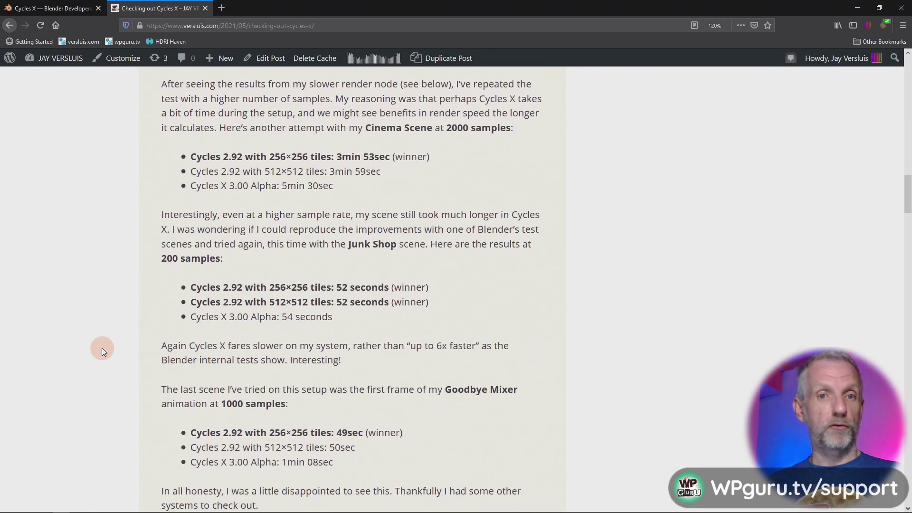
scroll(102, 351, down, 7)
scroll(102, 350, down, 1)
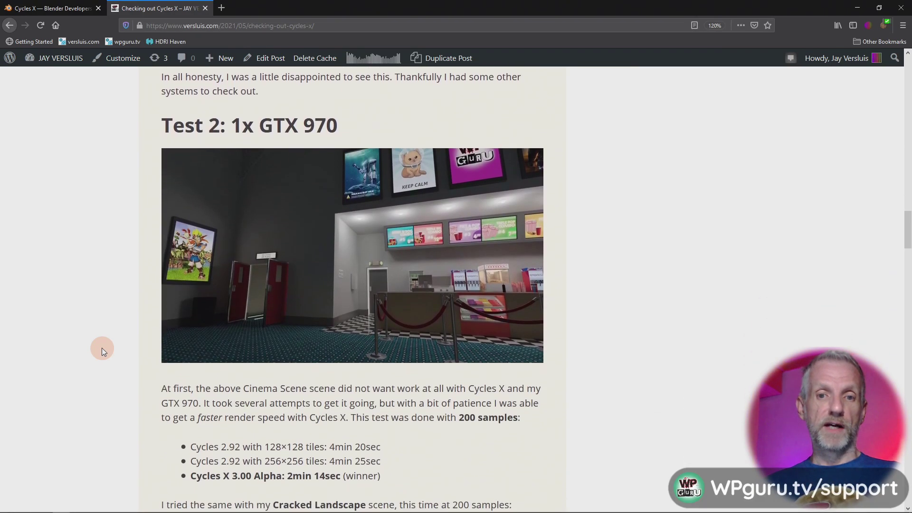
scroll(102, 350, down, 11)
scroll(102, 350, down, 4)
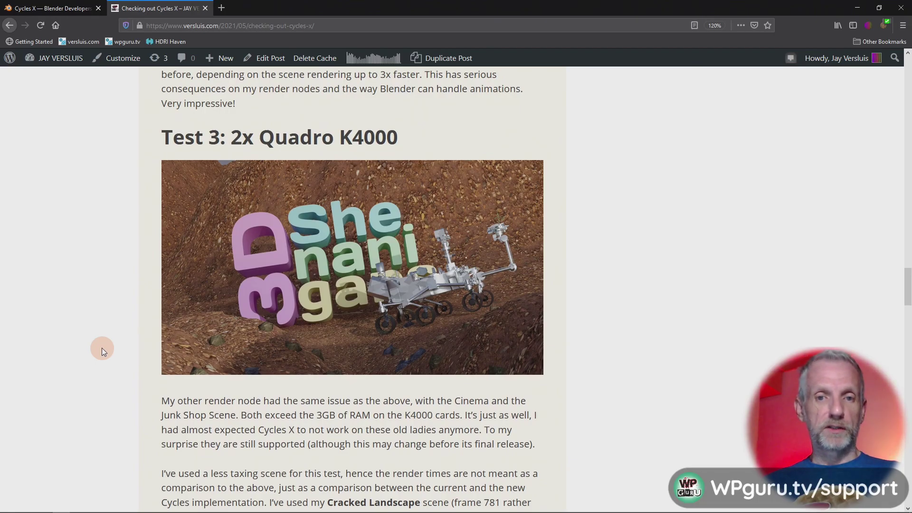
scroll(101, 349, down, 4)
scroll(102, 349, up, 10)
scroll(102, 350, up, 20)
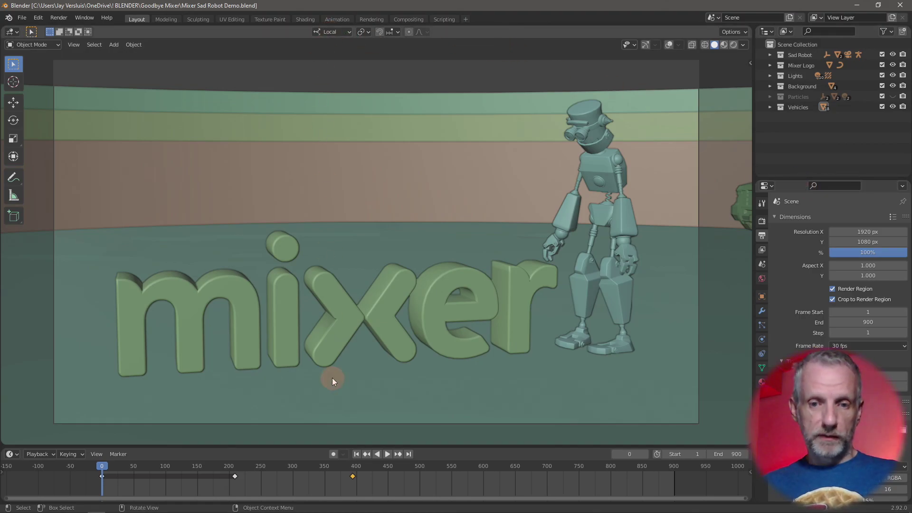
Step: Switch to the second Blender window with the Mixer Sad Robot Demo scene and check its version on the splash screen
mouse_move(167, 511)
click(120, 507)
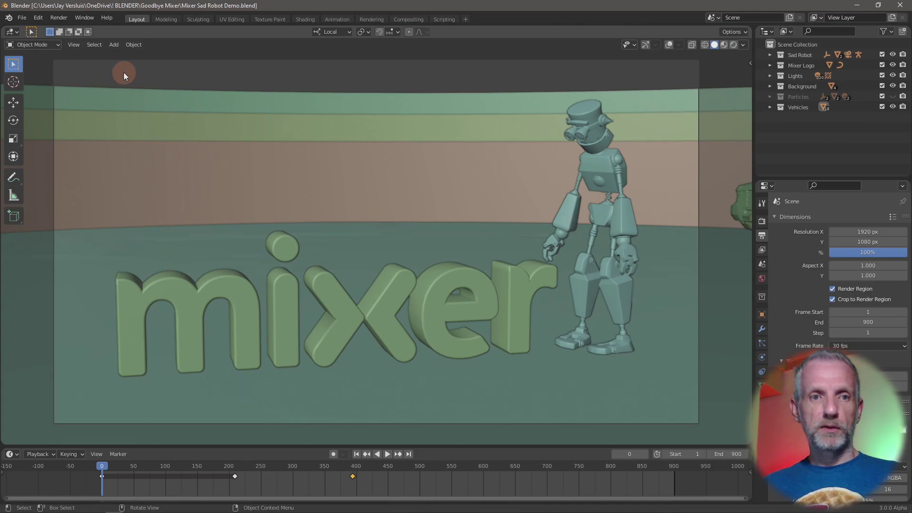
click(14, 21)
click(29, 30)
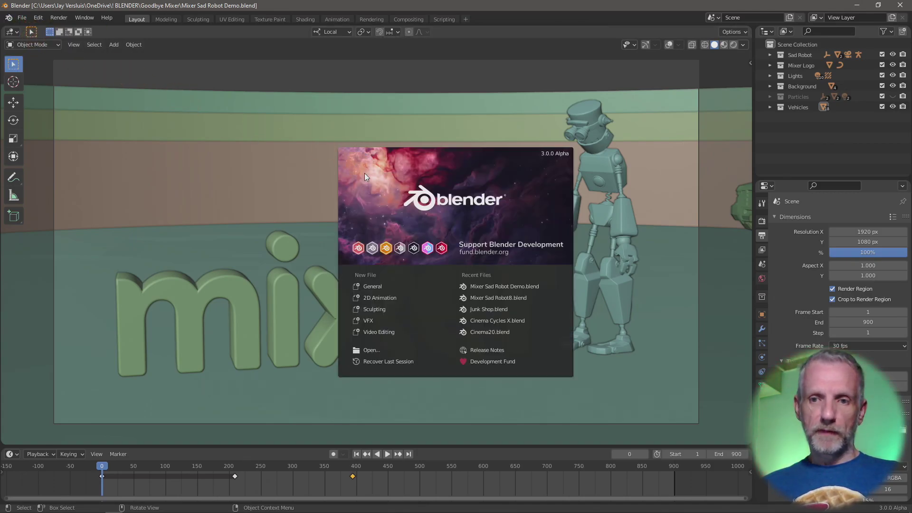
click(549, 197)
Step: Switch back to the first Blender window and check its version on the splash screen
key(alt+Tab)
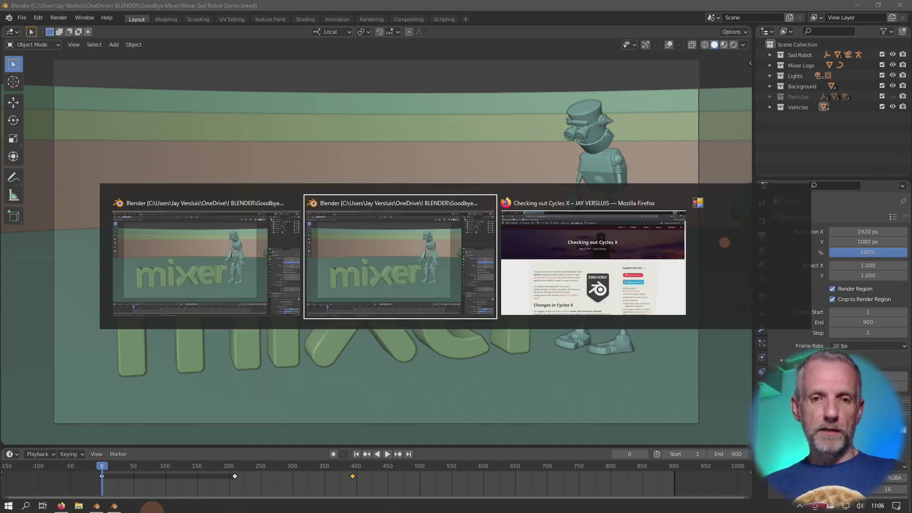
click(9, 18)
click(26, 30)
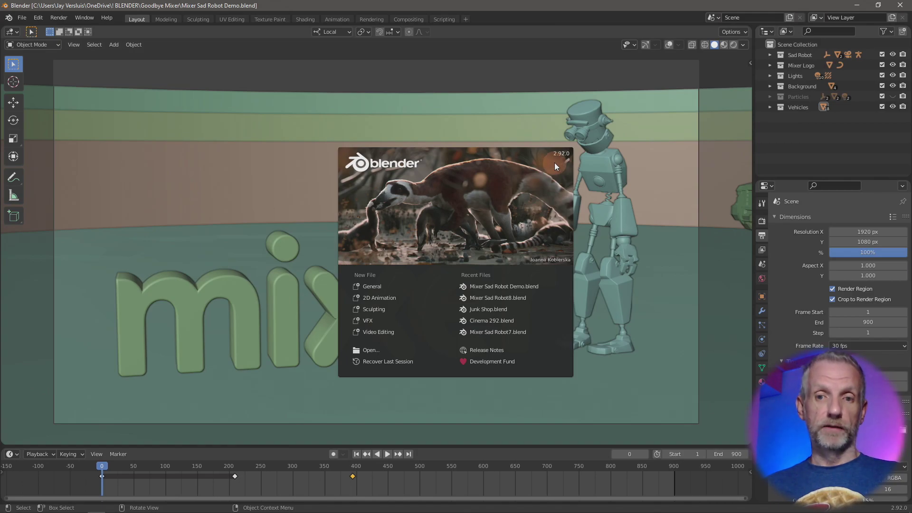
click(461, 467)
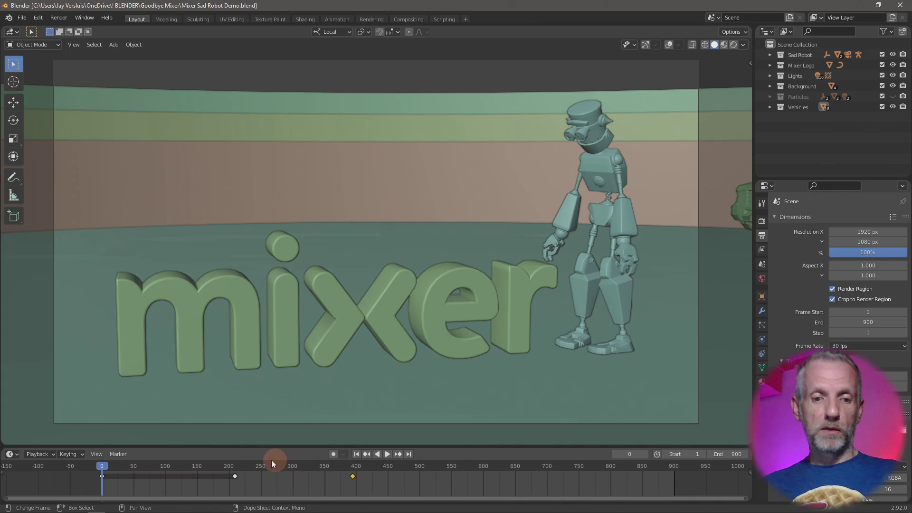
Step: Turn on rendered viewport shading in Blender 2.92, inspect the mixer letters and the taxi from other angles, and return to the camera view
click(733, 46)
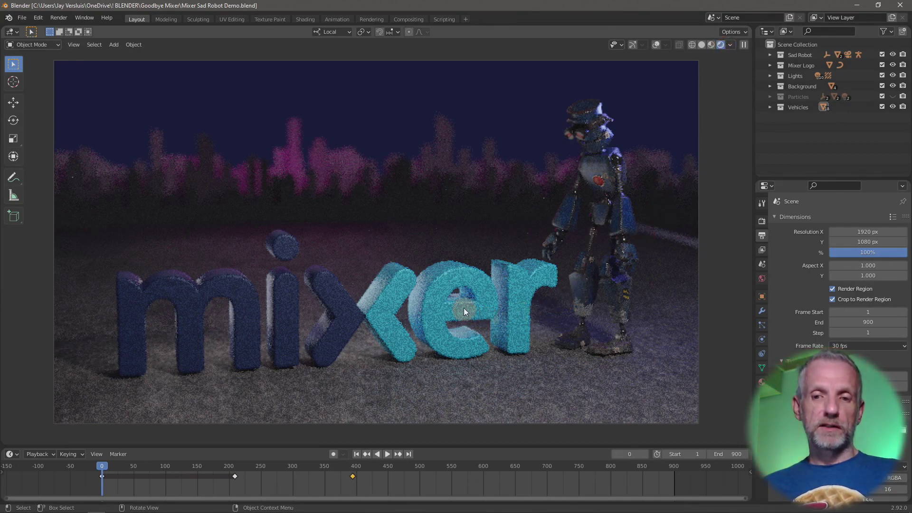
click(443, 311)
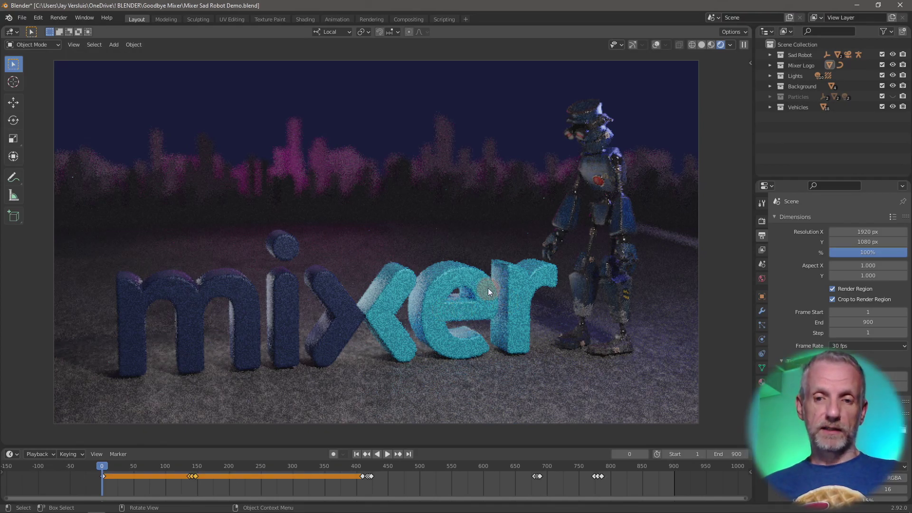
middle_drag(489, 288, 530, 285)
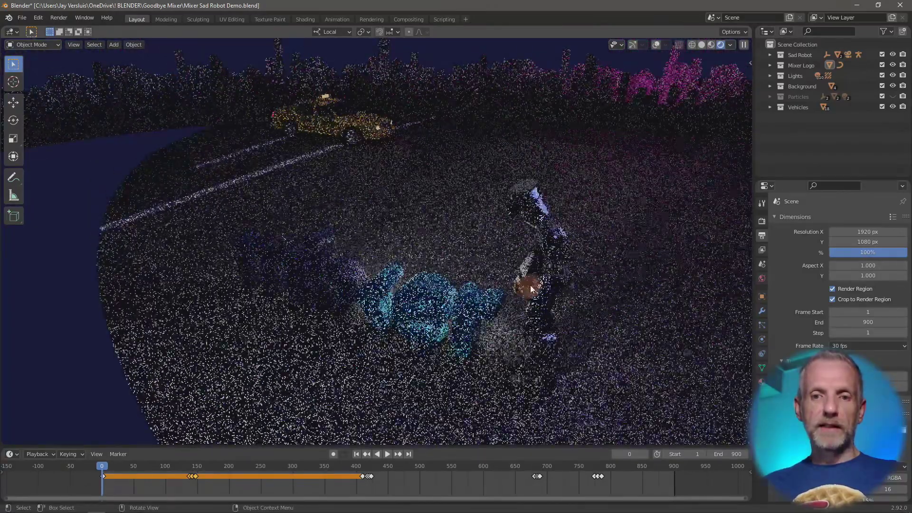
scroll(530, 285, up, 5)
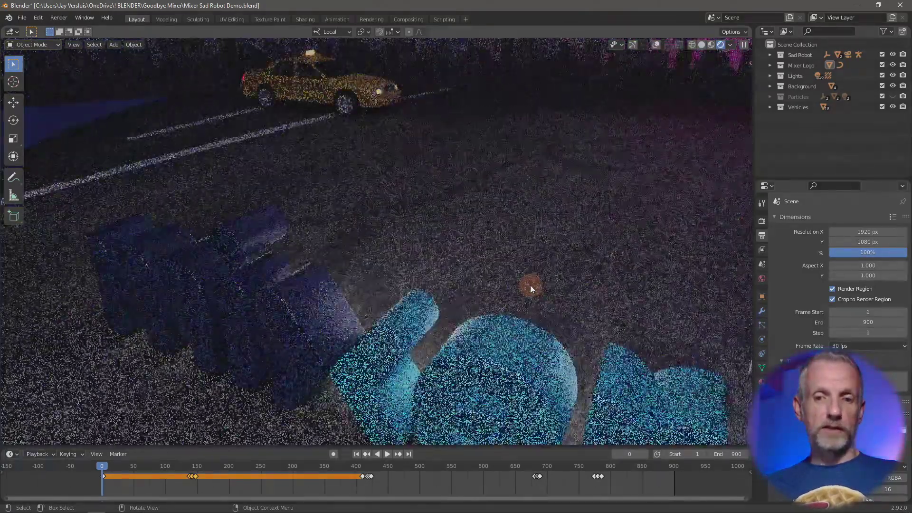
middle_drag(530, 285, 526, 211)
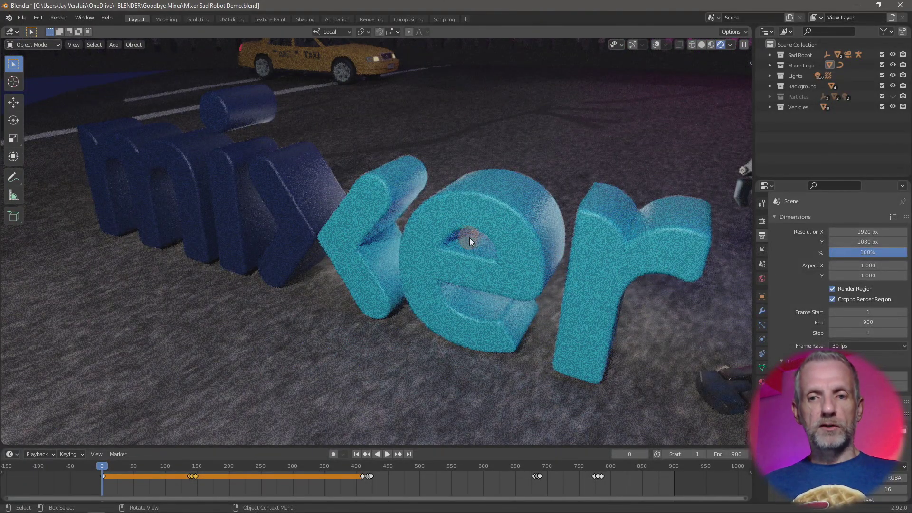
scroll(469, 238, up, 8)
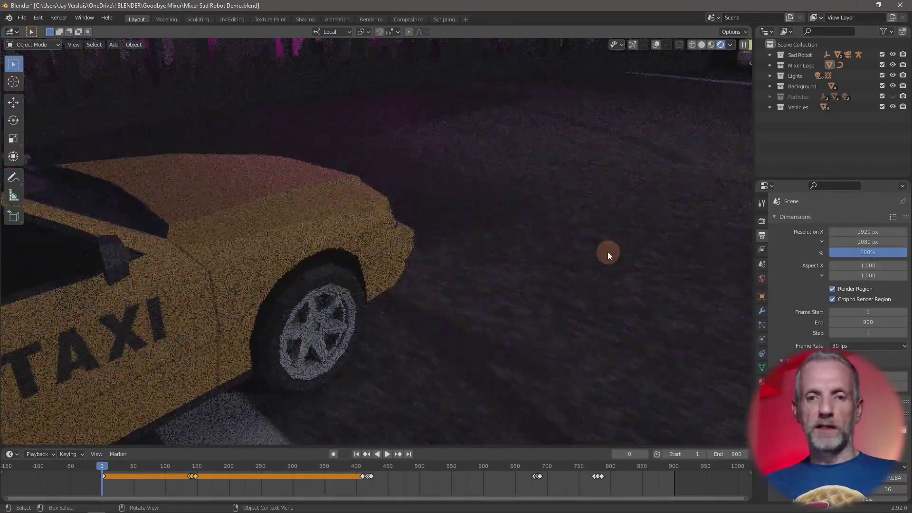
middle_drag(608, 251, 452, 244)
key(KP_0)
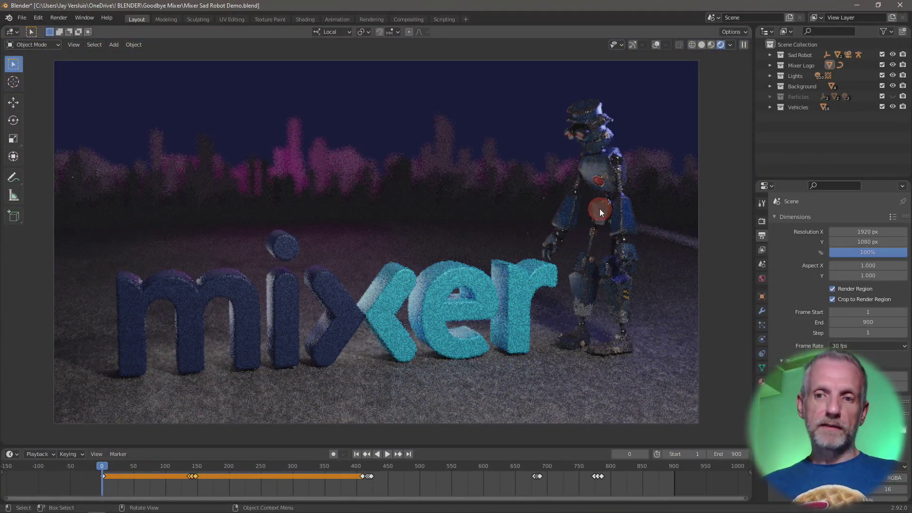
Step: Inspect the robot from a closer angle in the rendered viewport, and restore the camera view with solid shading
middle_drag(590, 223, 579, 201)
scroll(575, 223, down, 3)
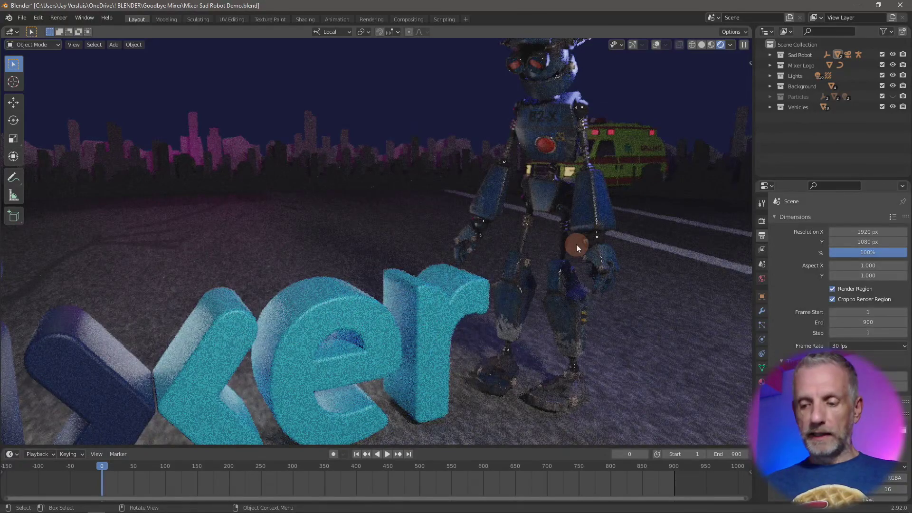
key(KP_0)
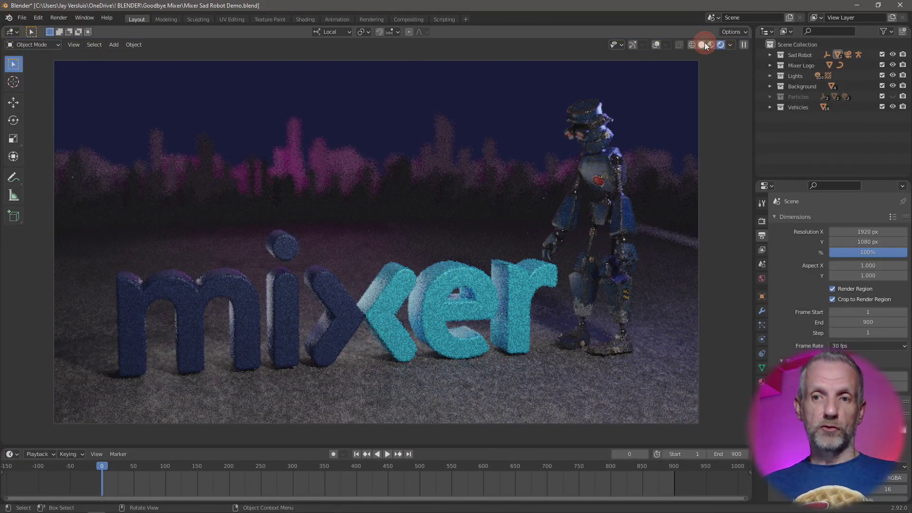
click(705, 45)
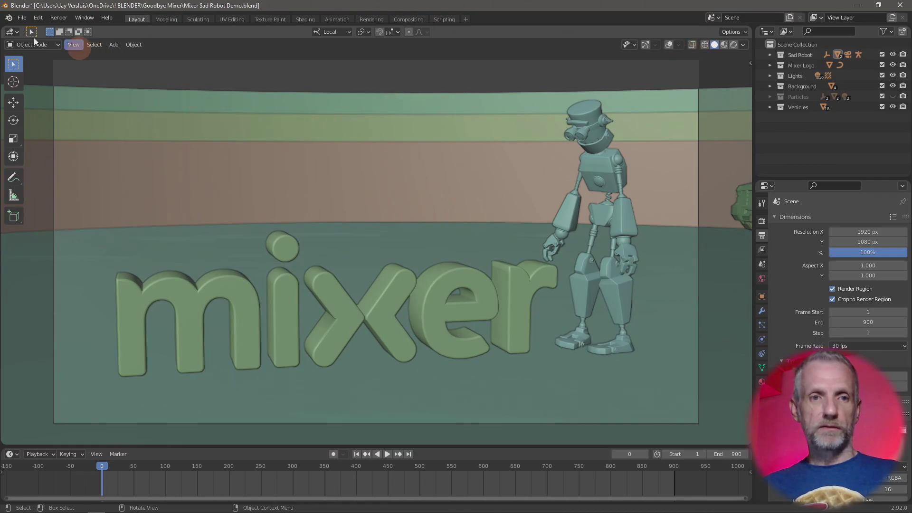
Step: Switch to the Blender 3.0.0 Alpha window and show its splash screen to verify the version
key(alt+Tab)
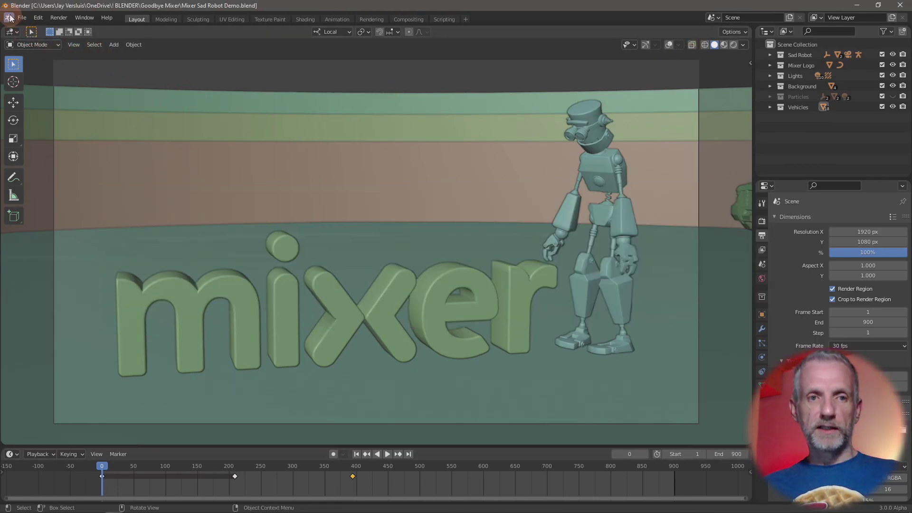
click(10, 18)
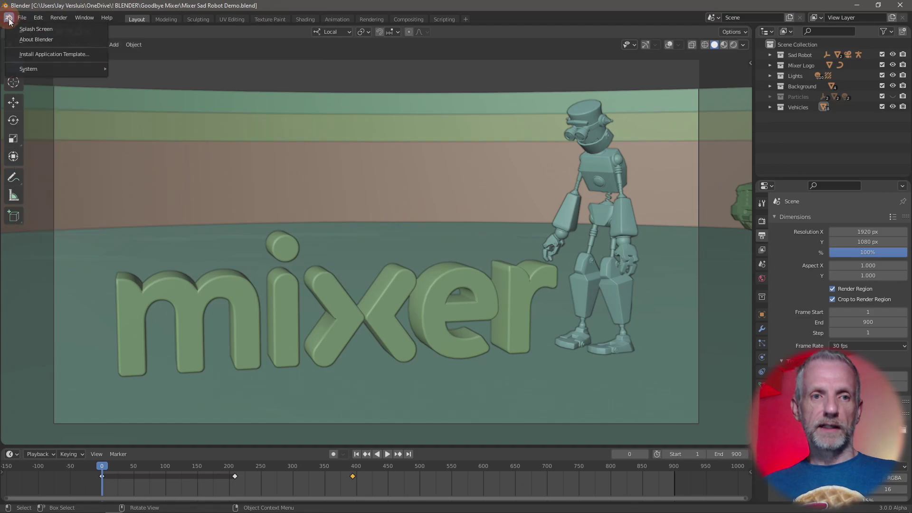
click(36, 29)
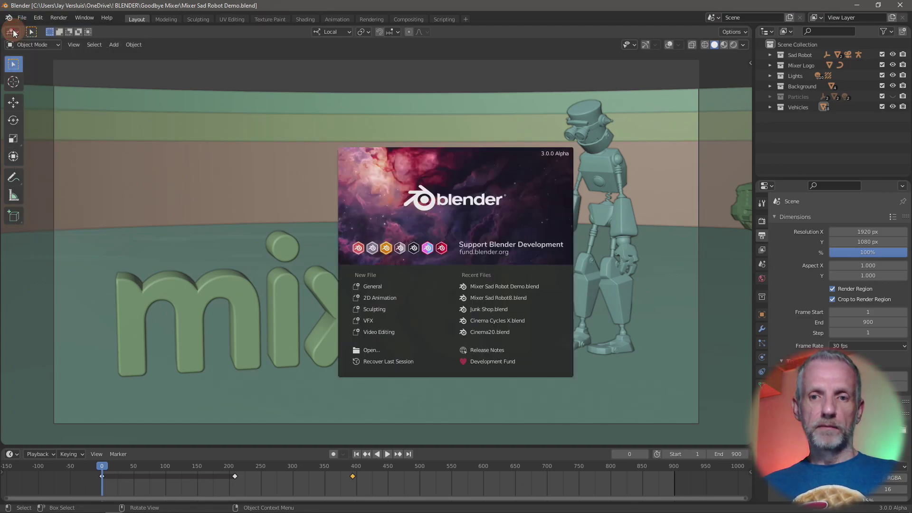
click(495, 218)
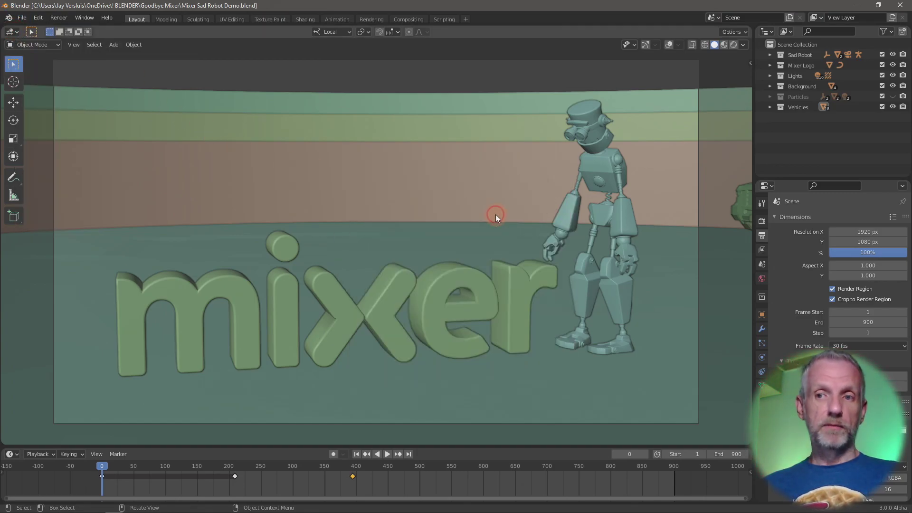
Step: Turn on rendered viewport shading in Blender 3.0.0 Alpha and inspect the mixer letters up close from a raised angle
click(734, 45)
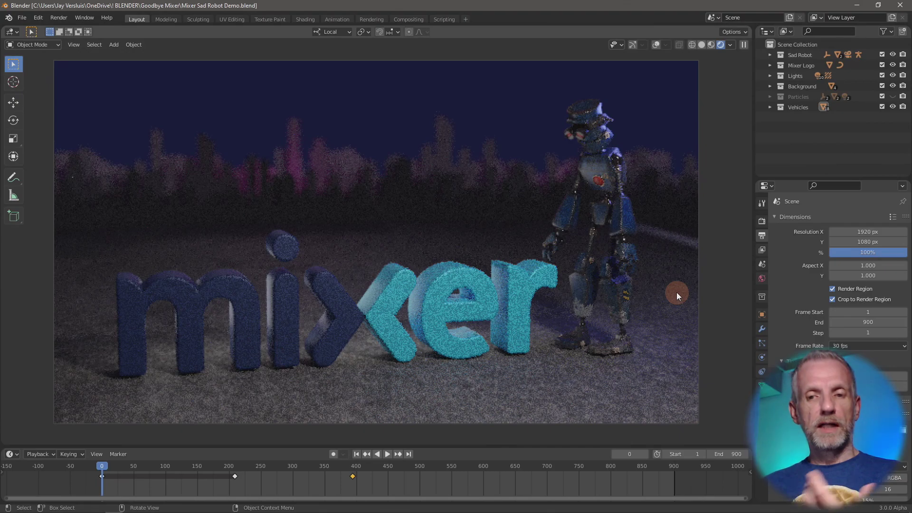
middle_drag(465, 303, 548, 174)
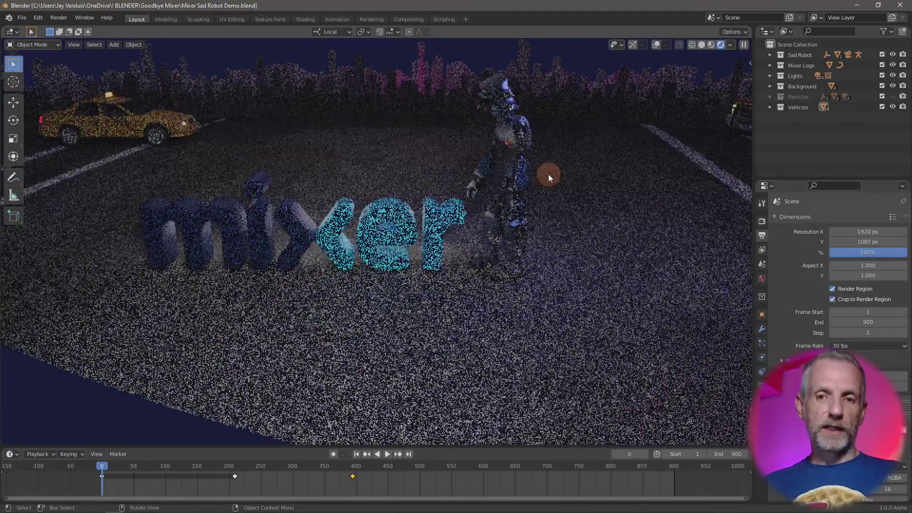
scroll(551, 182, down, 3)
scroll(552, 183, up, 6)
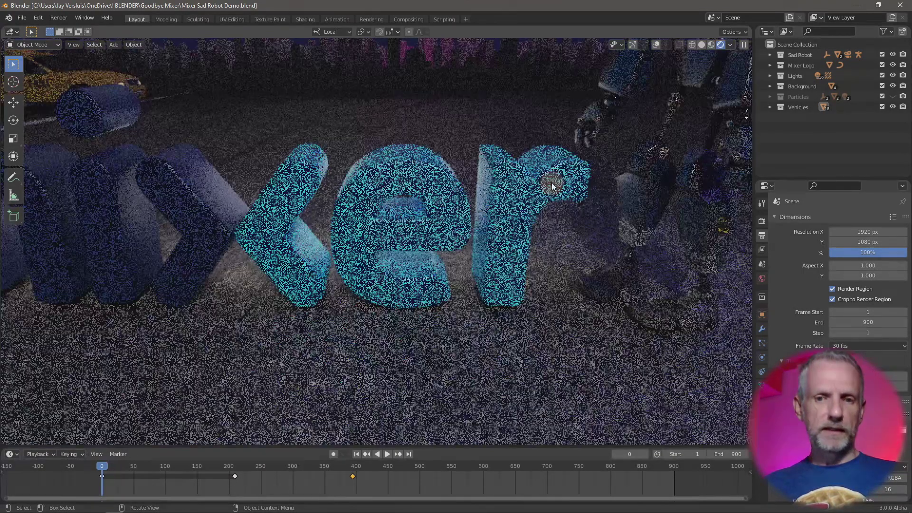
scroll(553, 186, up, 1)
scroll(552, 185, up, 2)
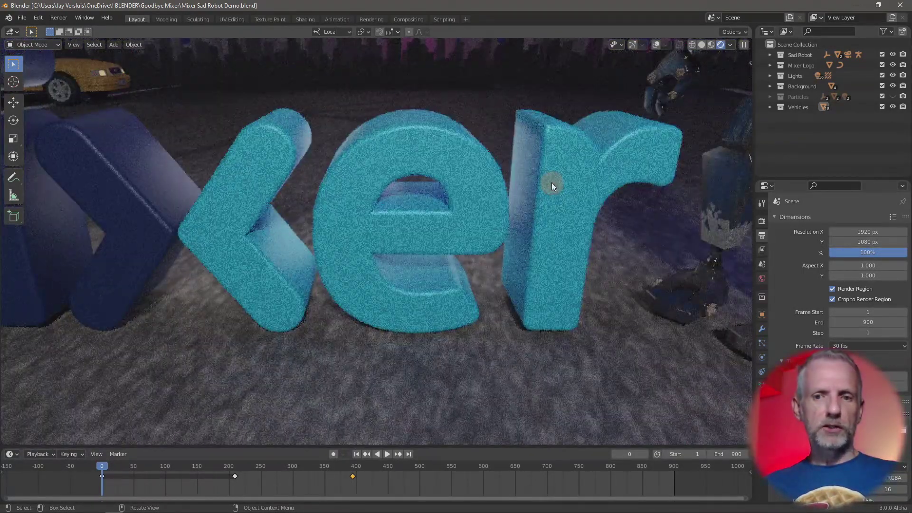
Step: Select the mixer lettering, inspect it from several close angles in the rendered viewport, and return to the camera view
click(484, 228)
middle_drag(484, 227, 597, 308)
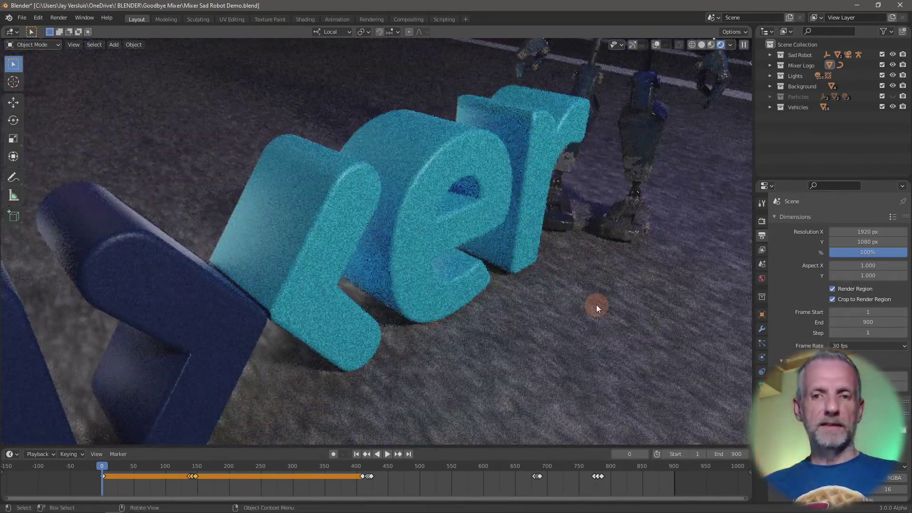
scroll(518, 263, up, 2)
middle_drag(517, 263, 504, 229)
scroll(471, 264, up, 2)
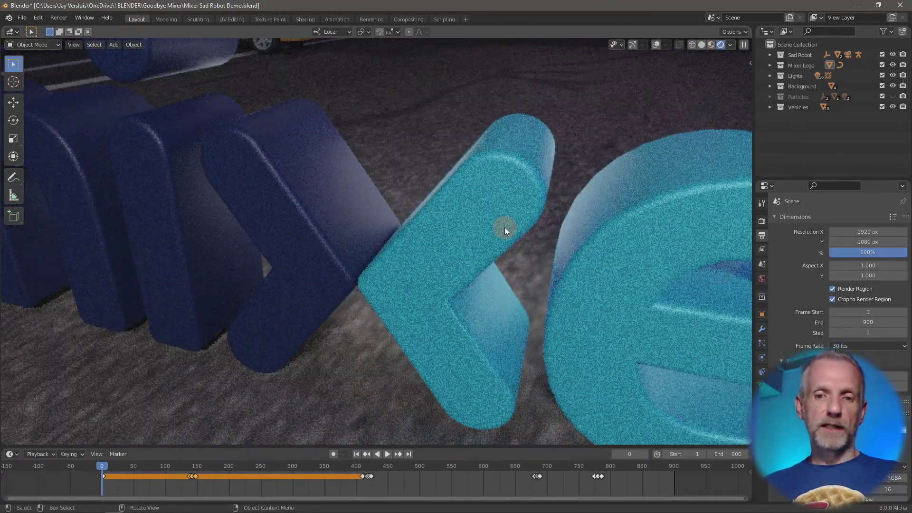
middle_drag(490, 246, 603, 218)
scroll(603, 218, down, 6)
key(KP_0)
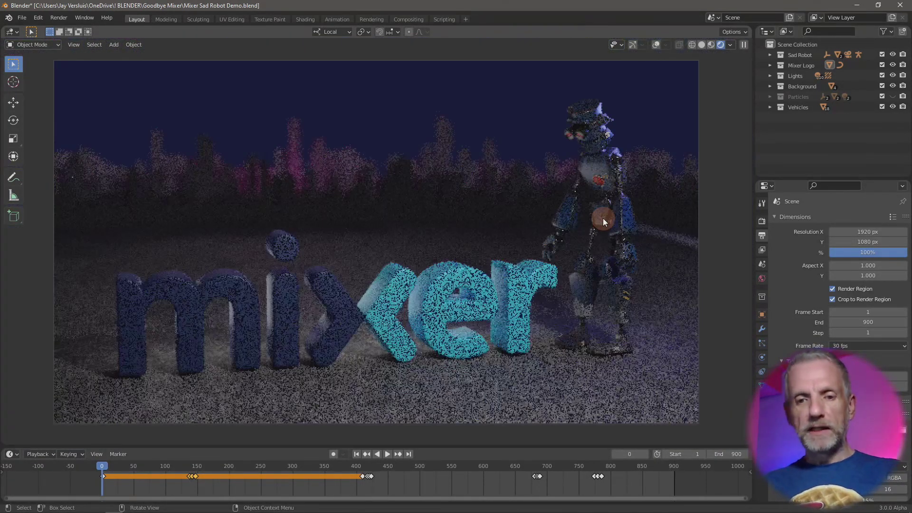
Step: Scrub the animation to frame 204 and on to frame 251 in the rendered viewport, and restore solid shading
drag(102, 465, 231, 469)
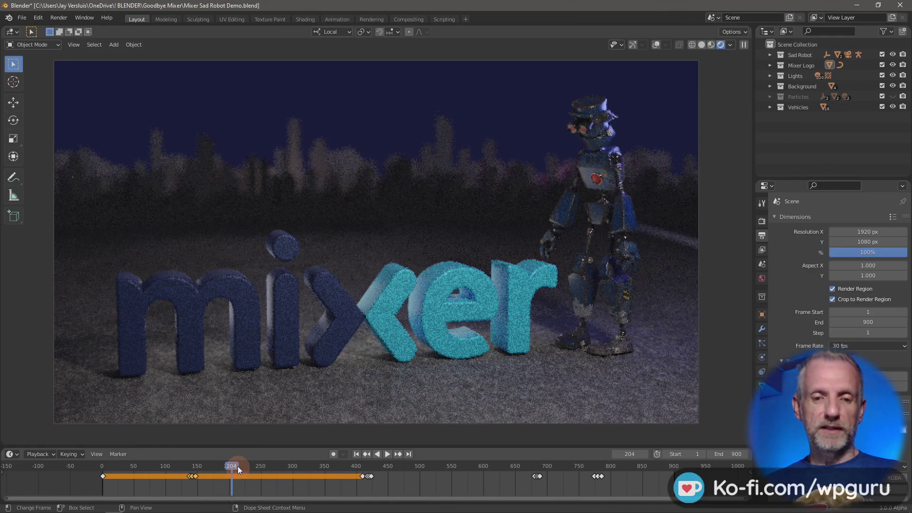
drag(234, 466, 261, 468)
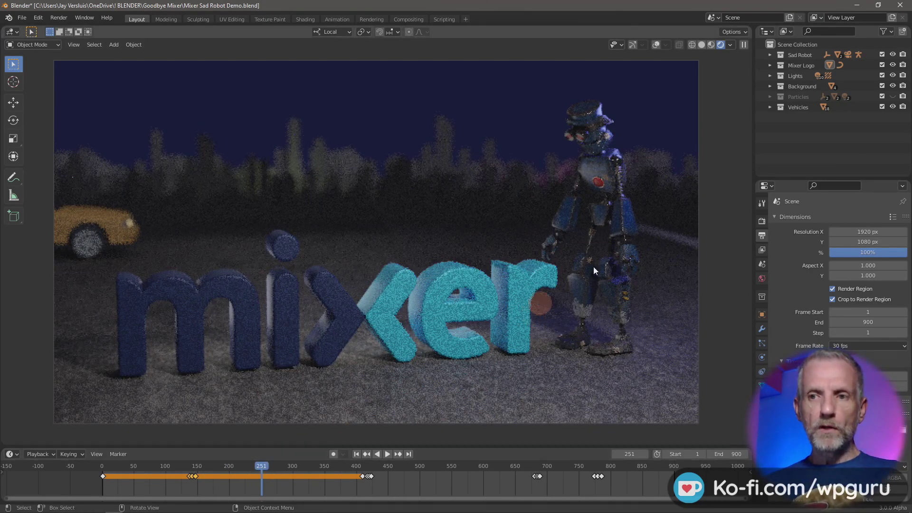
click(702, 44)
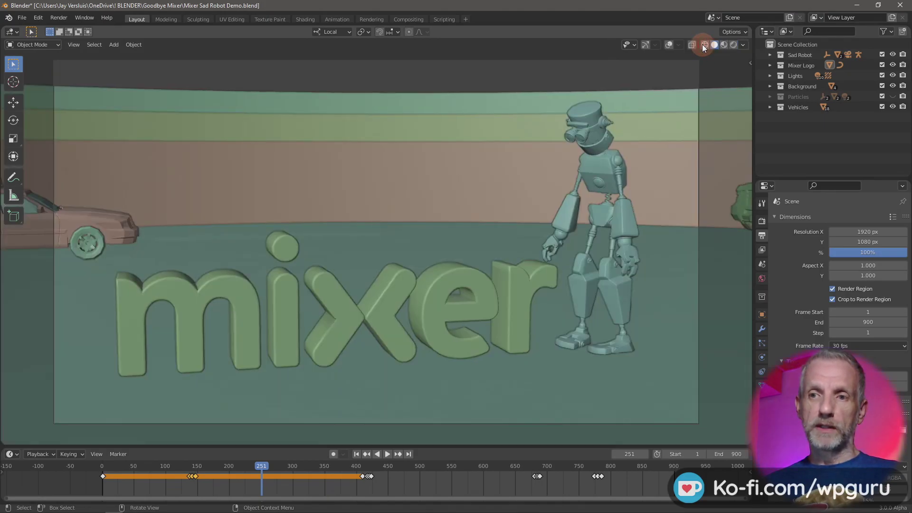
Step: Switch to the Blender 2.92 window, inspect the mixer letters in rendered shading from other angles, and return to the camera view
key(alt+Tab)
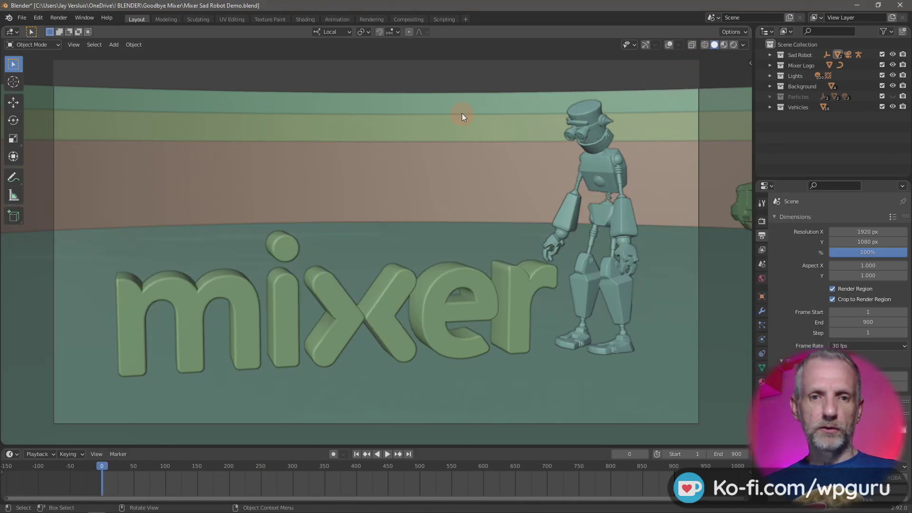
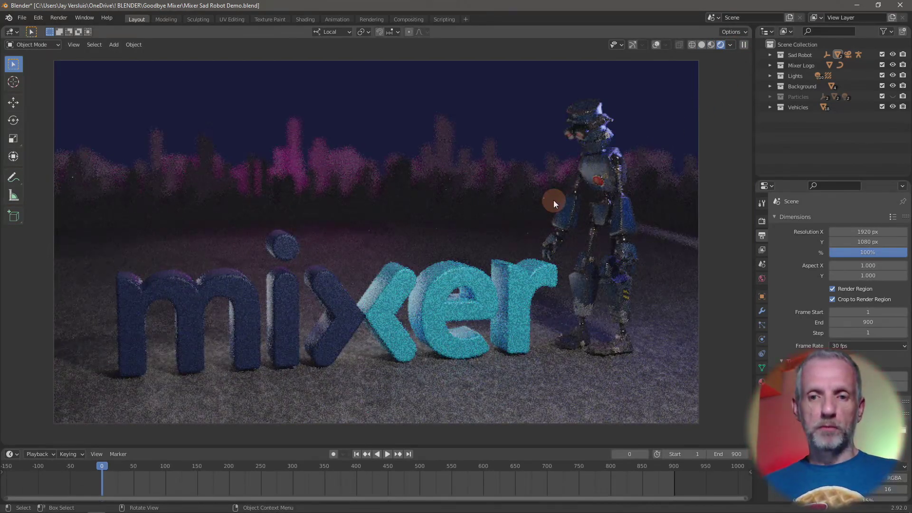
middle_drag(561, 256, 520, 271)
key(KP_0)
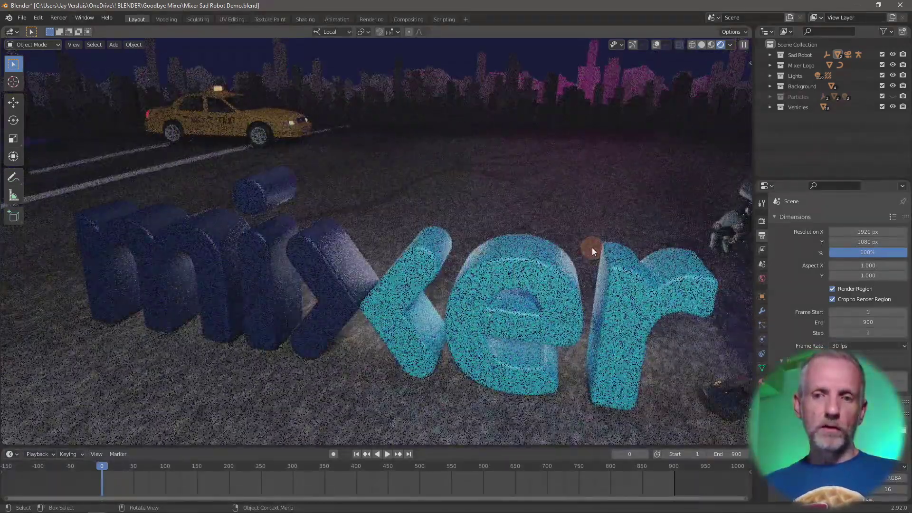
middle_drag(592, 247, 600, 189)
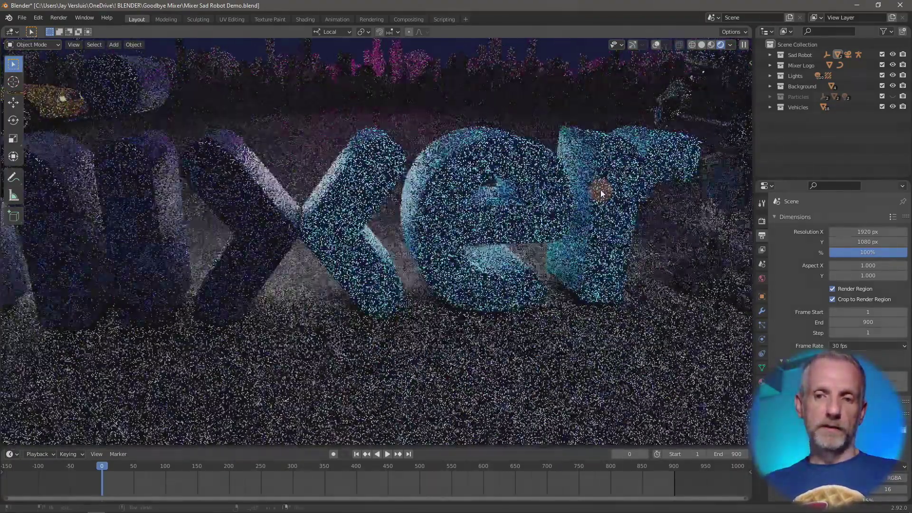
key(KP_0)
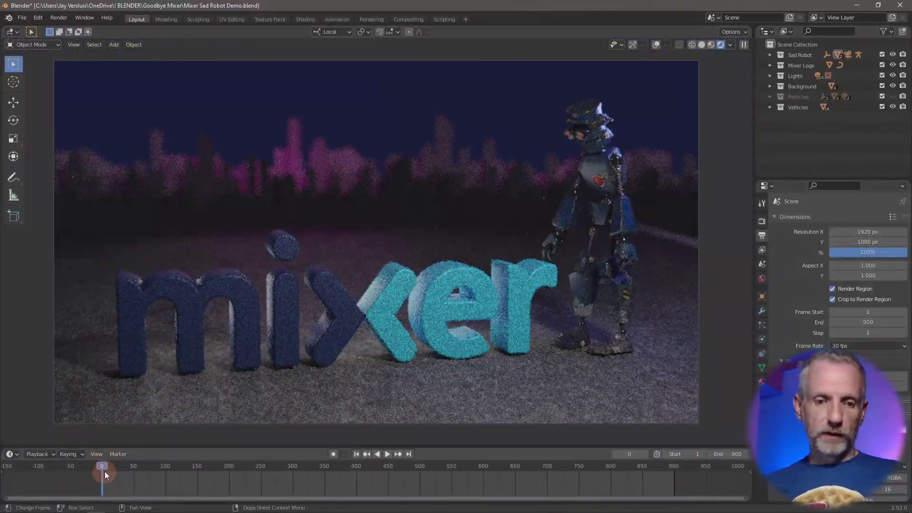
Step: Scrub the animation to frame 102 in the rendered viewport, jump back to the first frame, and restore solid shading
drag(106, 465, 167, 463)
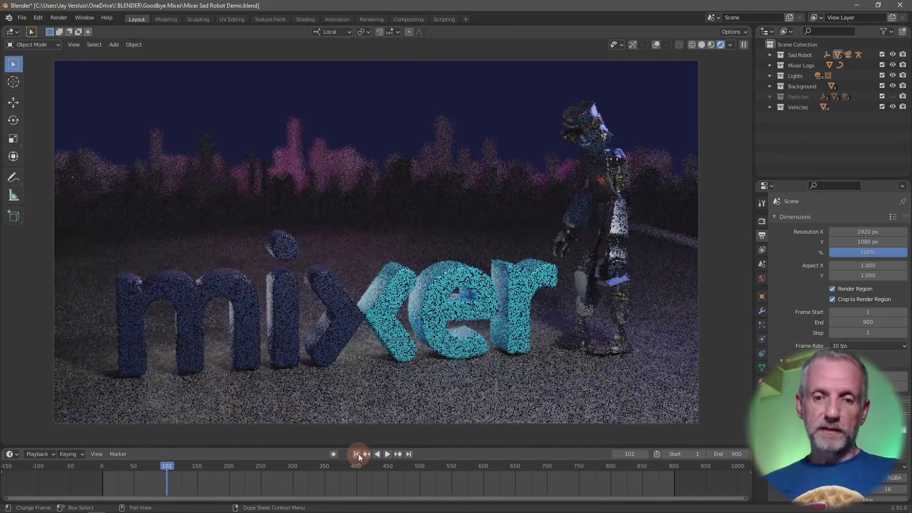
click(356, 454)
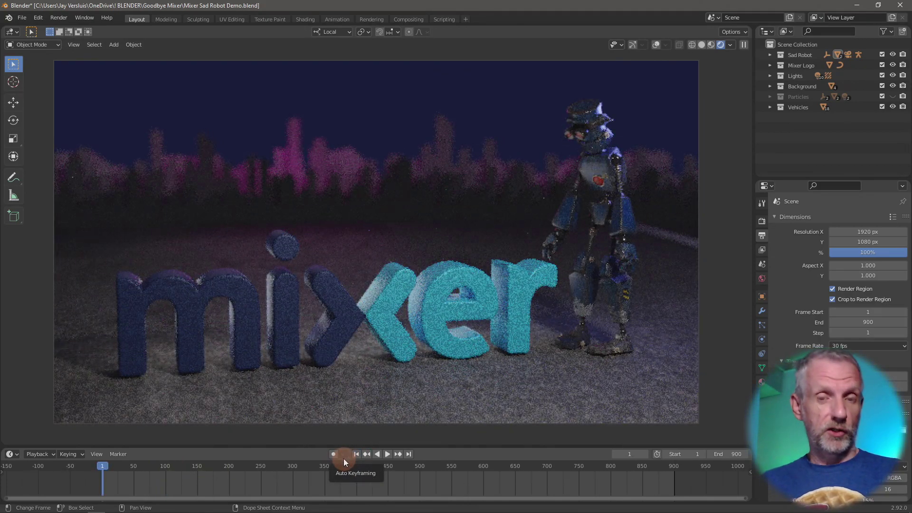
click(701, 44)
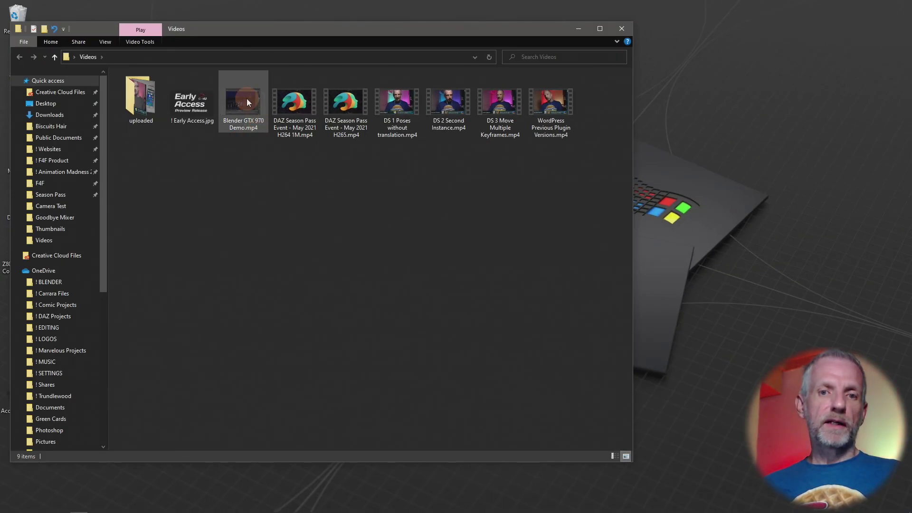
Step: Open the video Blender GTX 970 Demo.mp4 and examine the letters and robot from other angles in Blender 3.0.0 Alpha's rendered viewport
double_click(247, 98)
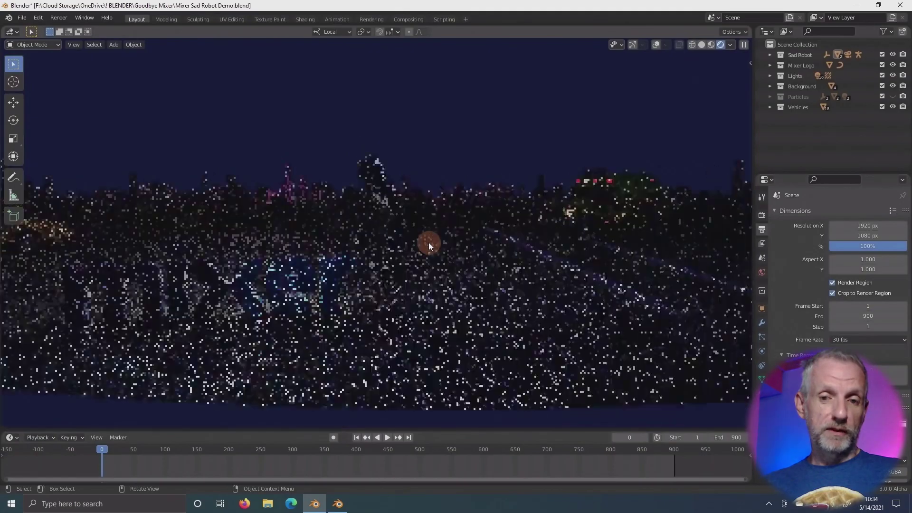
middle_drag(414, 203, 574, 246)
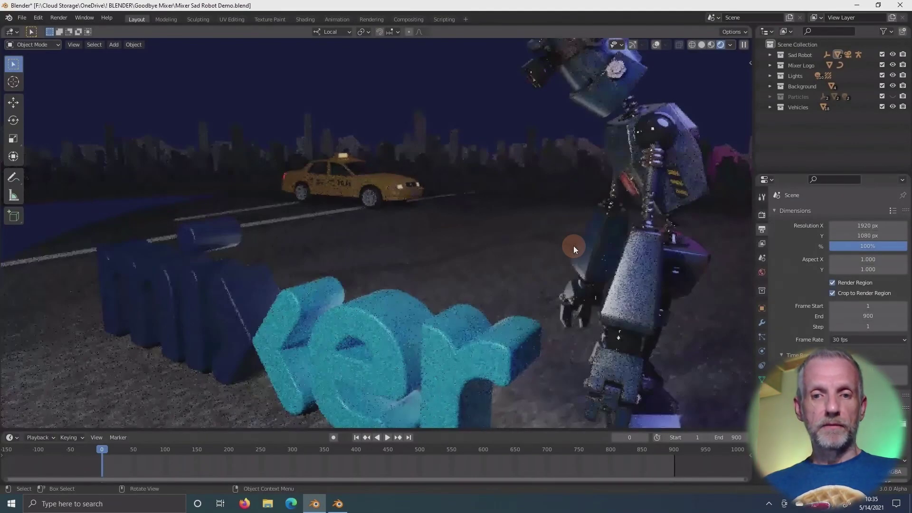
middle_drag(526, 284, 611, 181)
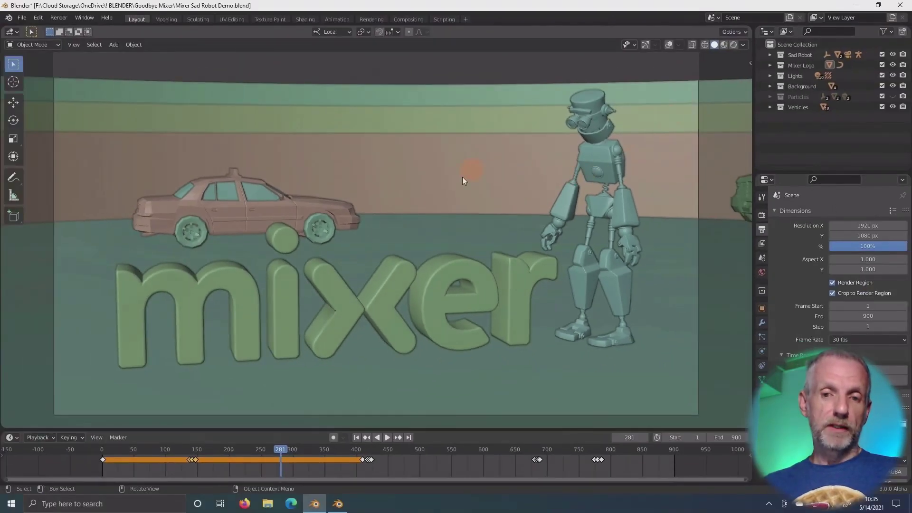
Step: Switch to the Blender 2.92 window on the GTX 970 machine and check its version on the splash screen
key(alt+Tab)
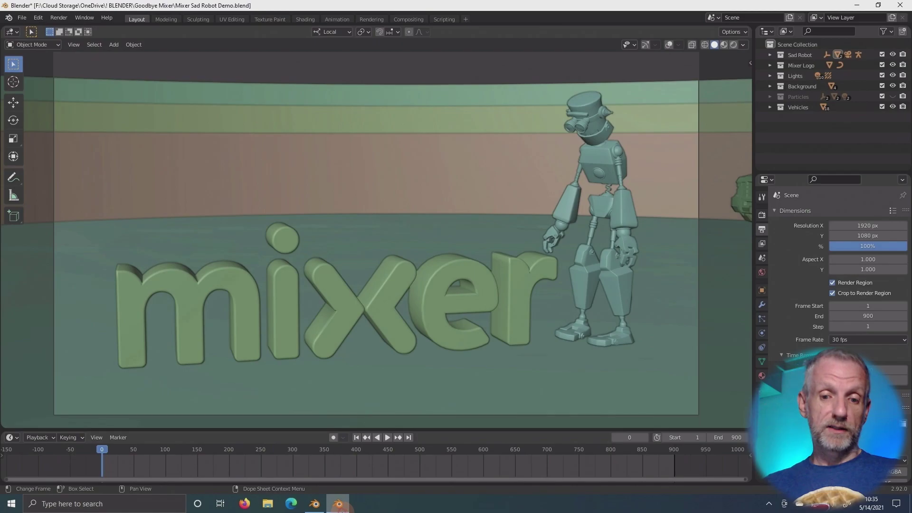
click(9, 18)
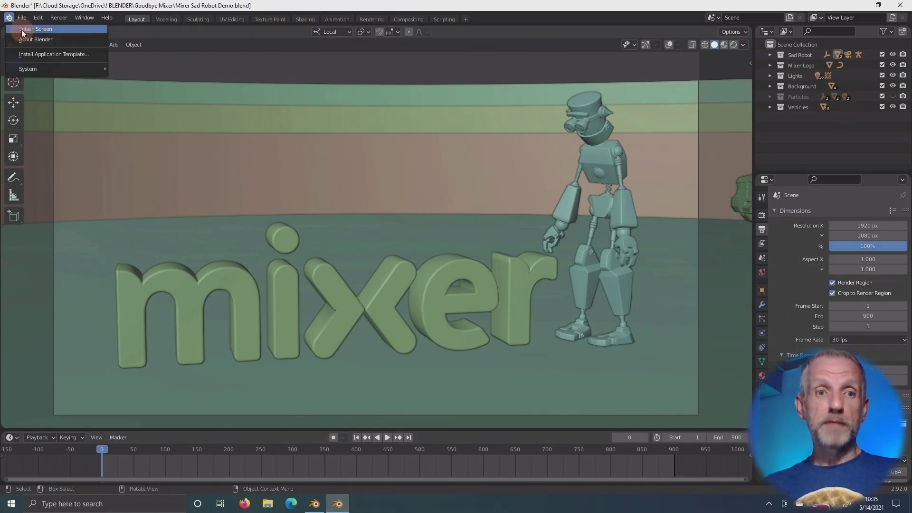
click(22, 33)
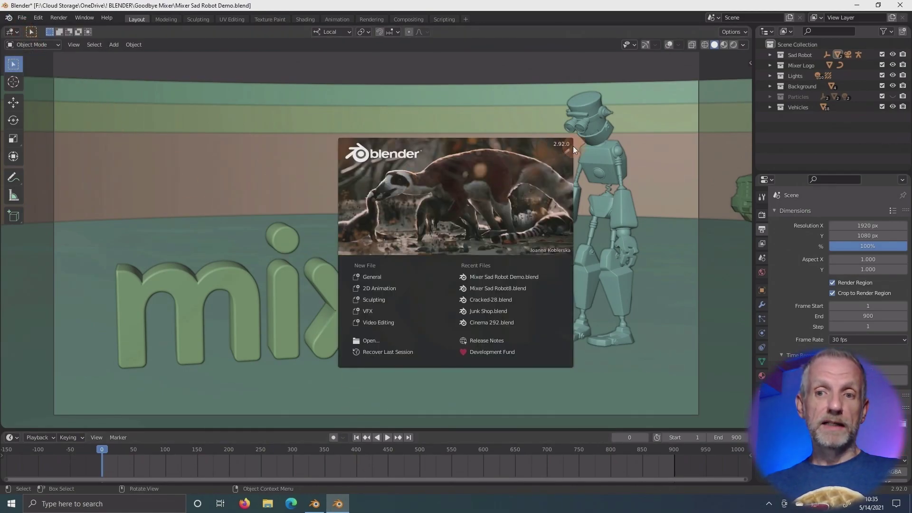
click(550, 184)
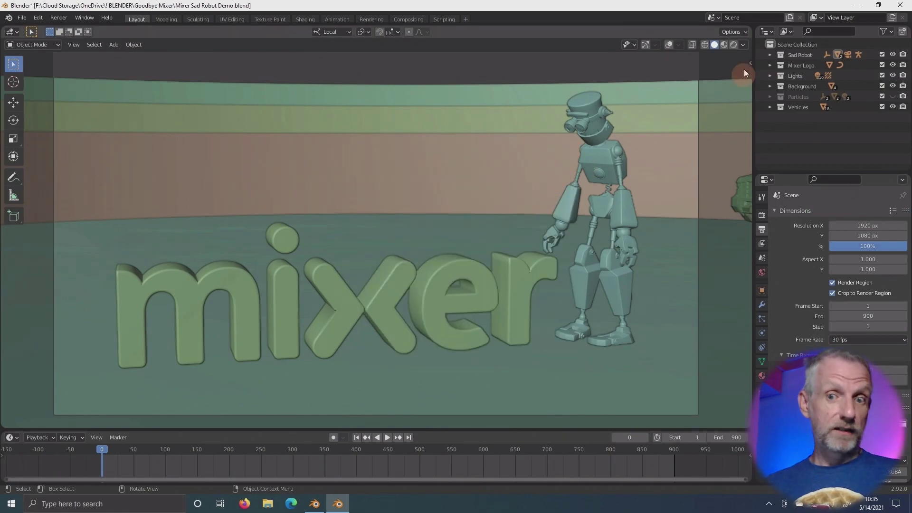
Step: Turn on rendered viewport shading in Blender 2.92, inspect the mixer letters and the robot from near and far, and return to the camera view
click(733, 46)
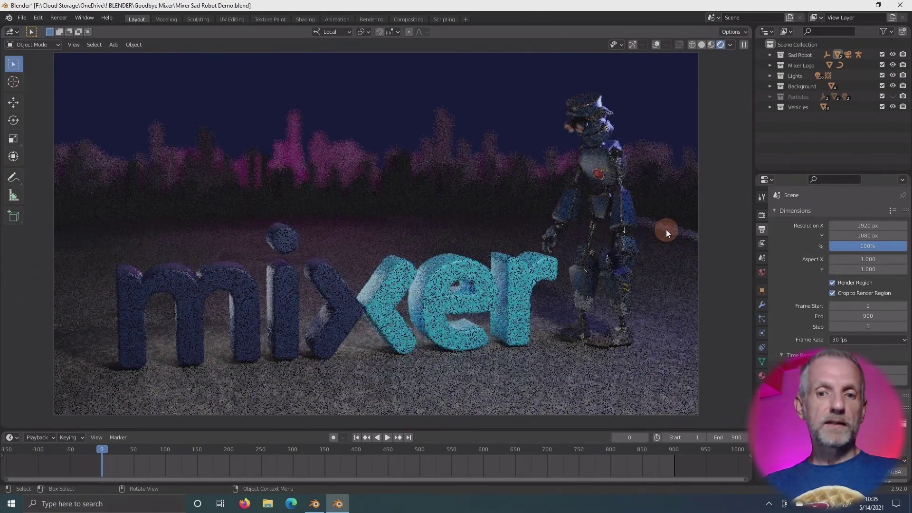
middle_drag(548, 299, 529, 319)
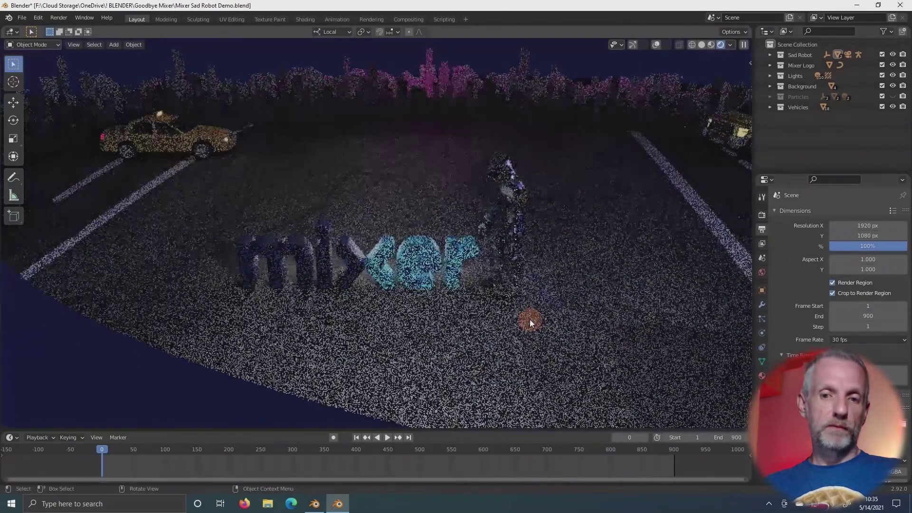
scroll(429, 285, up, 6)
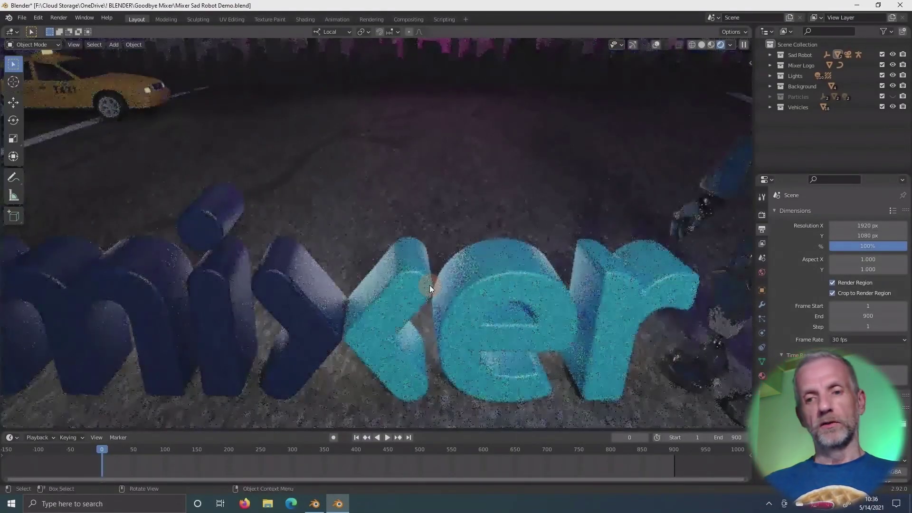
shift+middle_drag(421, 284, 237, 242)
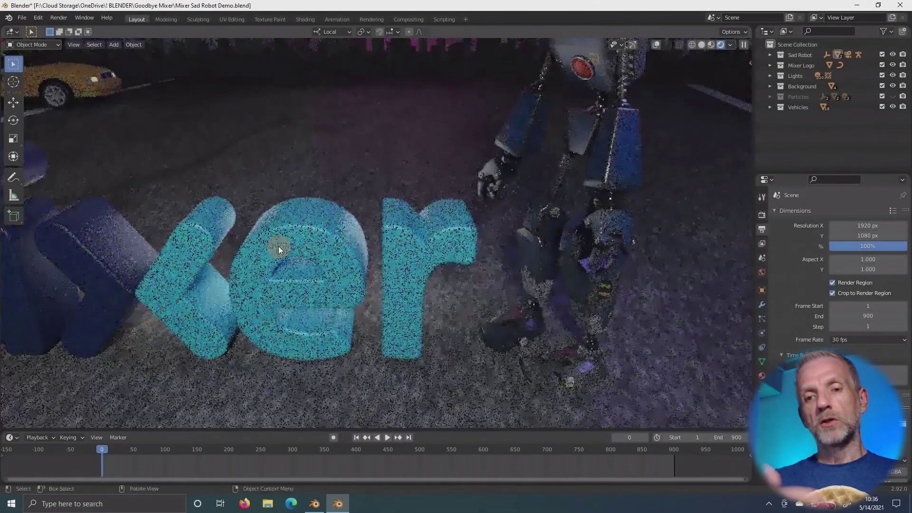
scroll(278, 246, down, 6)
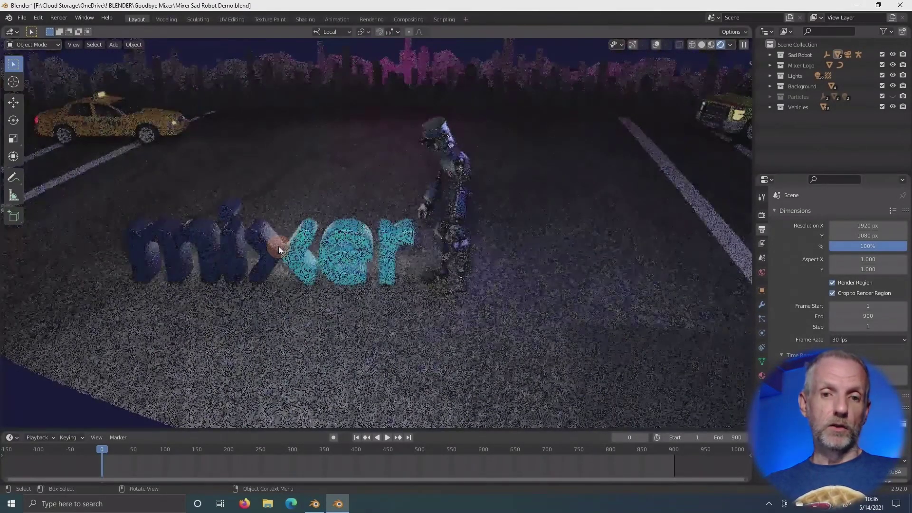
key(KP_0)
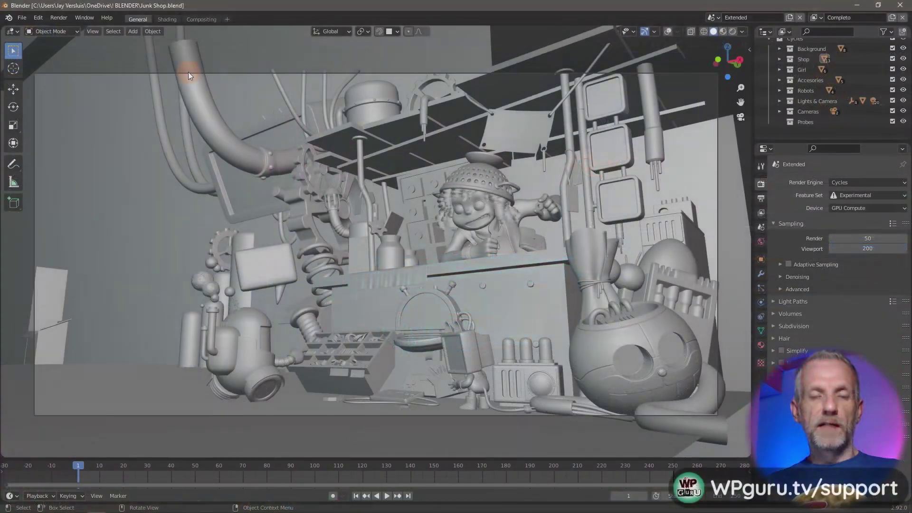
Step: Check the Blender version on the splash screen in the Junk Shop scene, and turn on rendered viewport shading
click(8, 17)
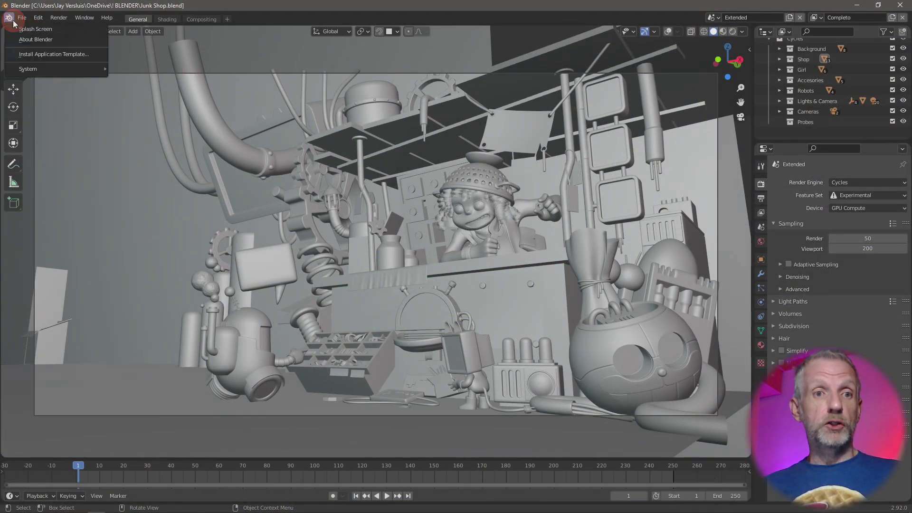
click(28, 32)
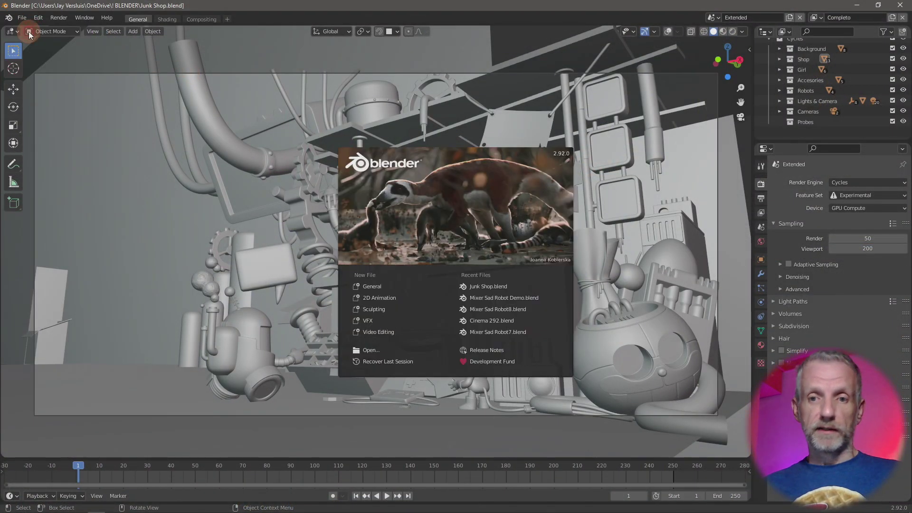
click(559, 167)
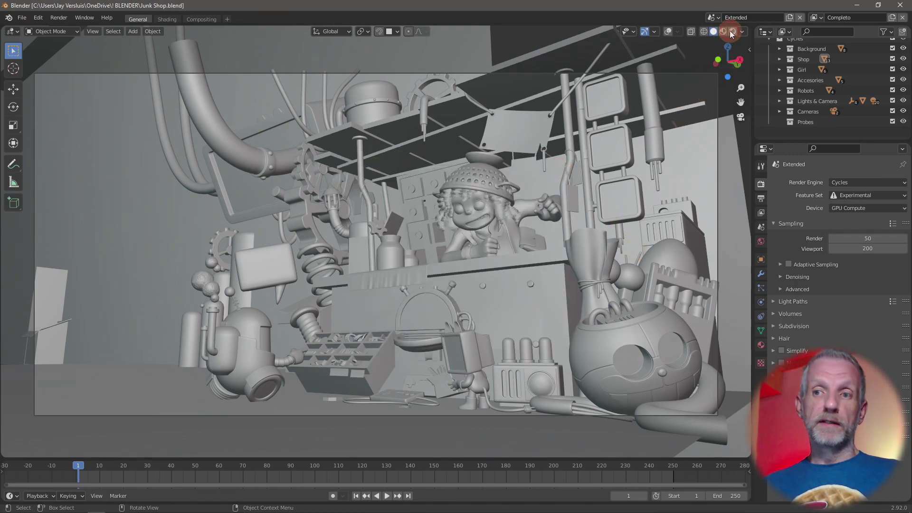
key(z)
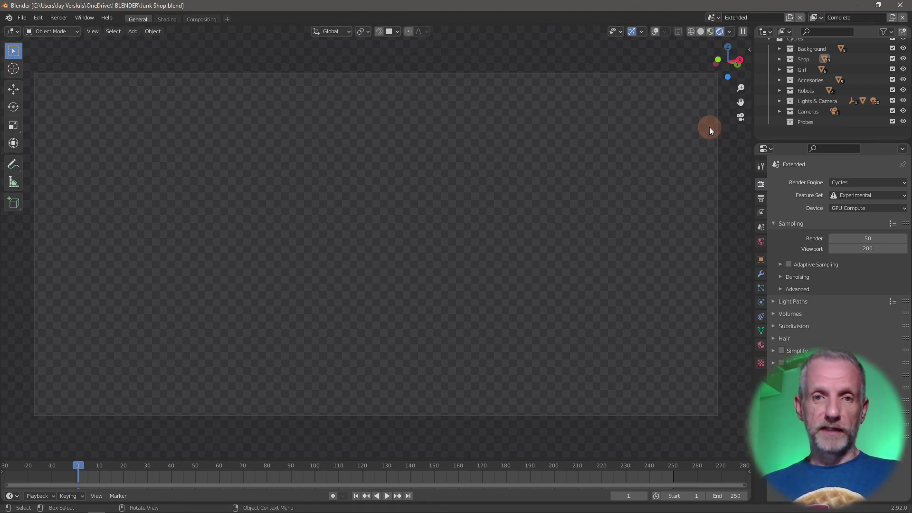
Step: Examine the Junk Shop robot, counter and girl from several angles and distances in Blender 2.92's rendered viewport
middle_drag(544, 307, 535, 287)
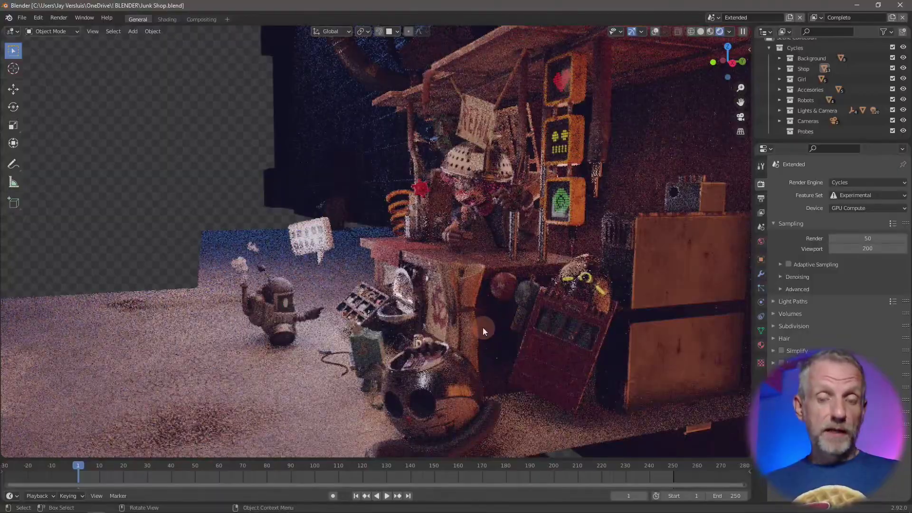
middle_drag(479, 328, 511, 300)
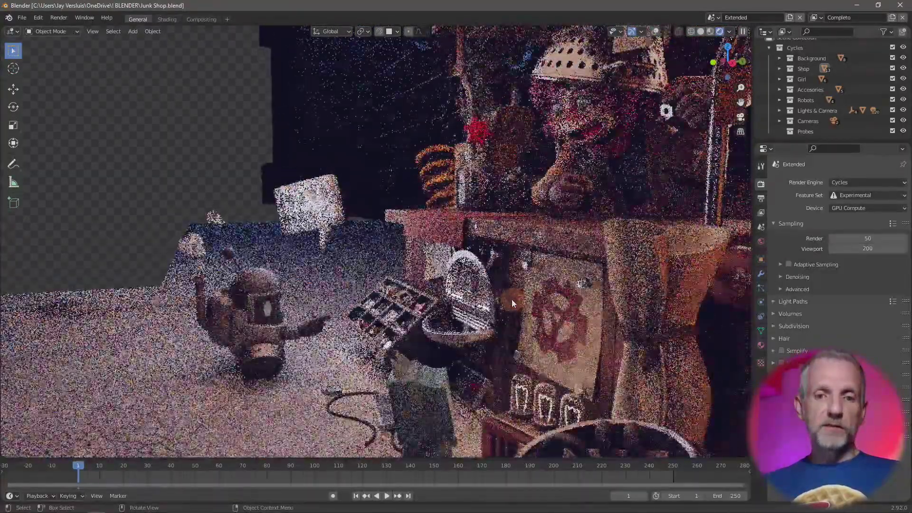
scroll(511, 300, up, 1)
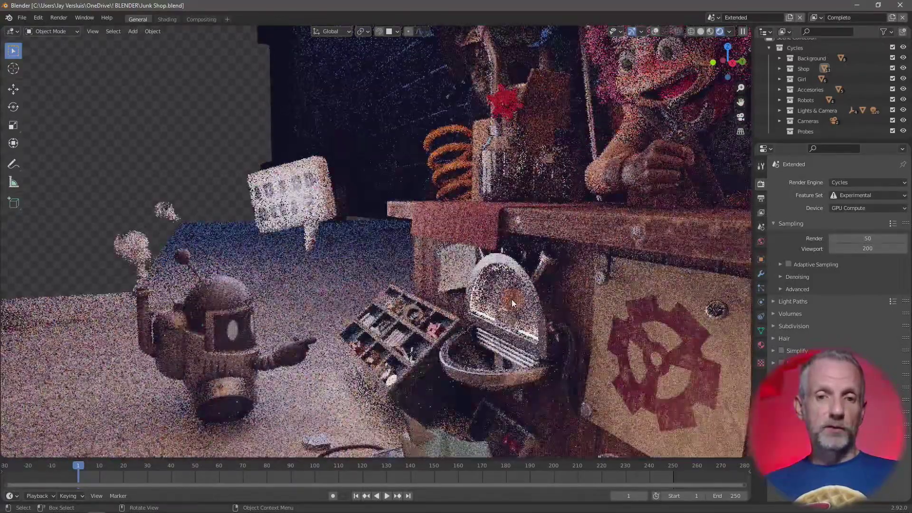
scroll(511, 299, up, 2)
scroll(511, 299, up, 1)
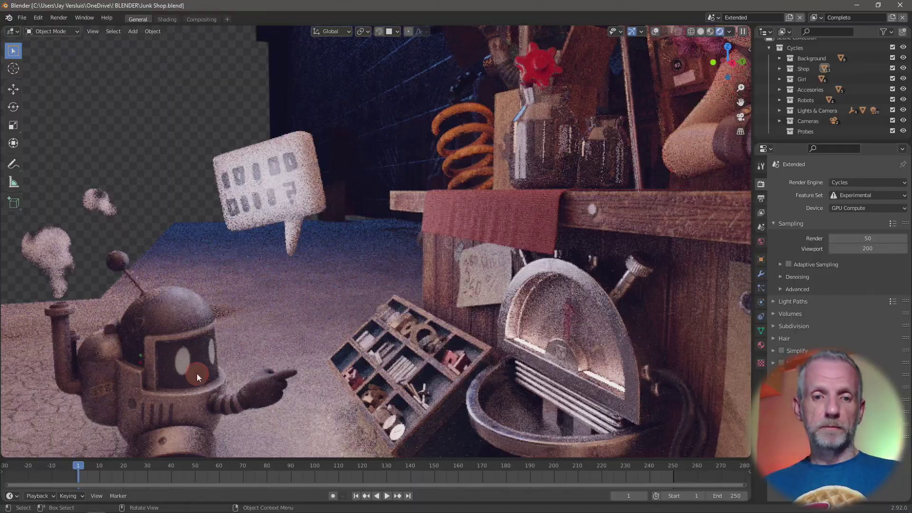
middle_drag(197, 374, 335, 356)
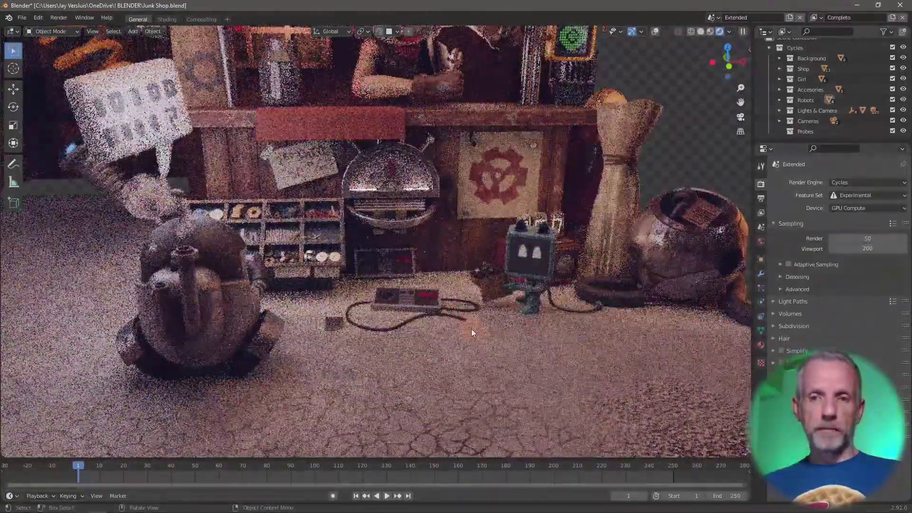
middle_drag(471, 328, 495, 356)
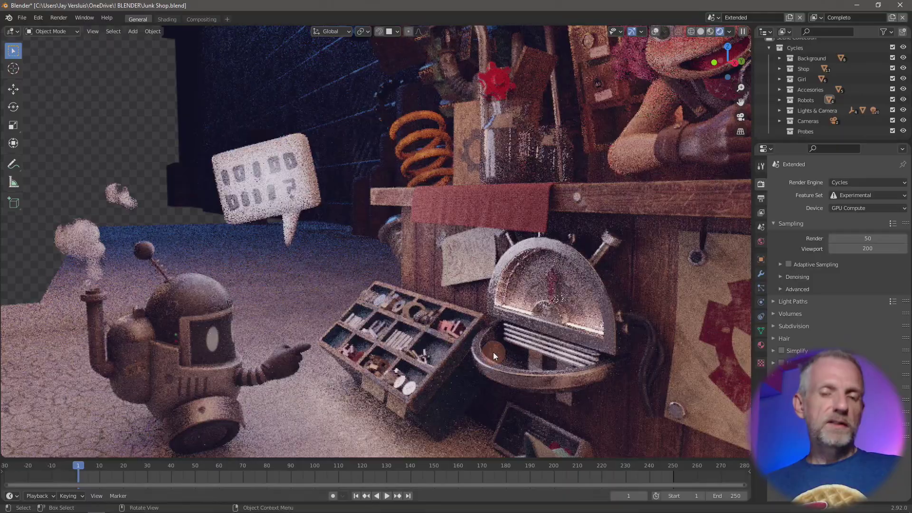
middle_drag(474, 343, 529, 338)
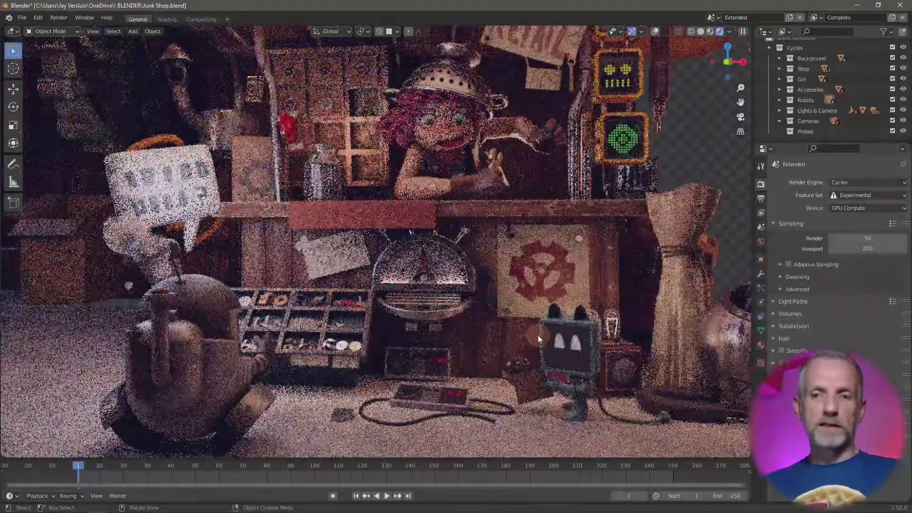
middle_drag(524, 291, 542, 342)
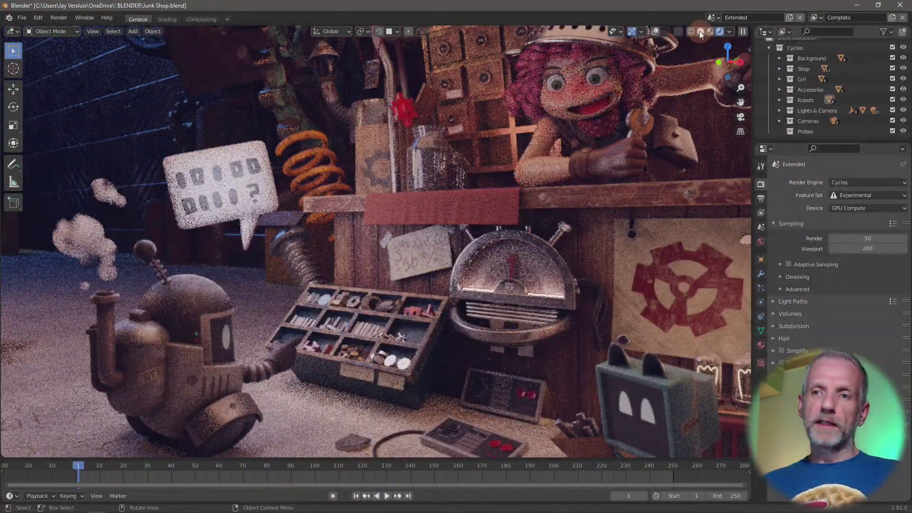
Step: Return Blender 2.92 to solid viewport shading and turn on rendered shading for the Junk Shop scene in the Blender 3.0.0 Alpha window
click(700, 32)
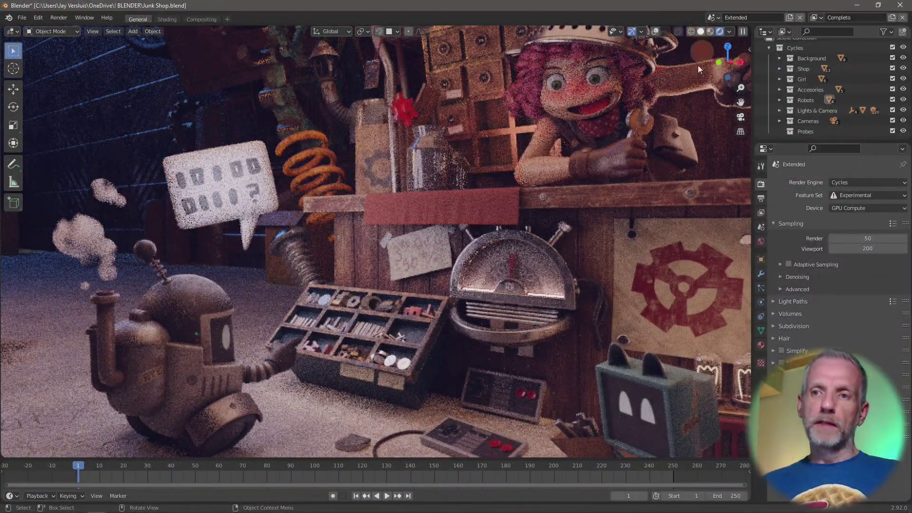
key(alt+Tab)
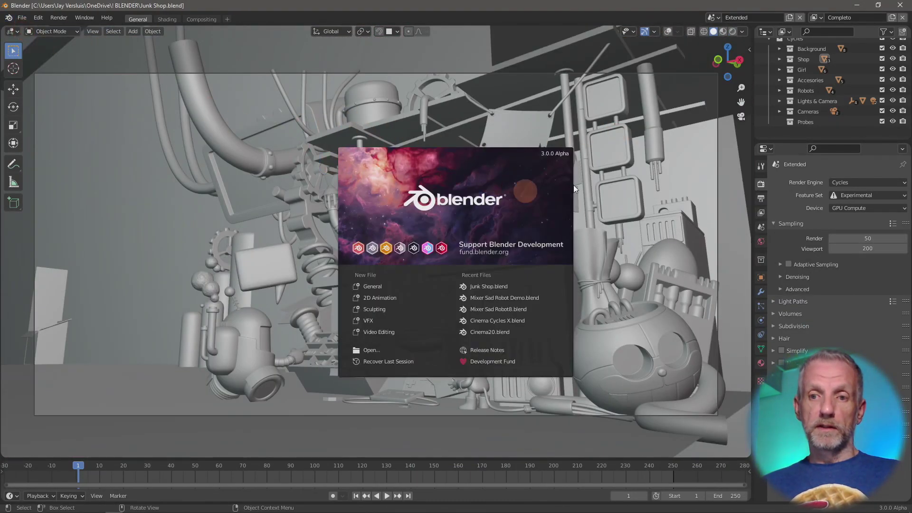
click(554, 171)
click(733, 33)
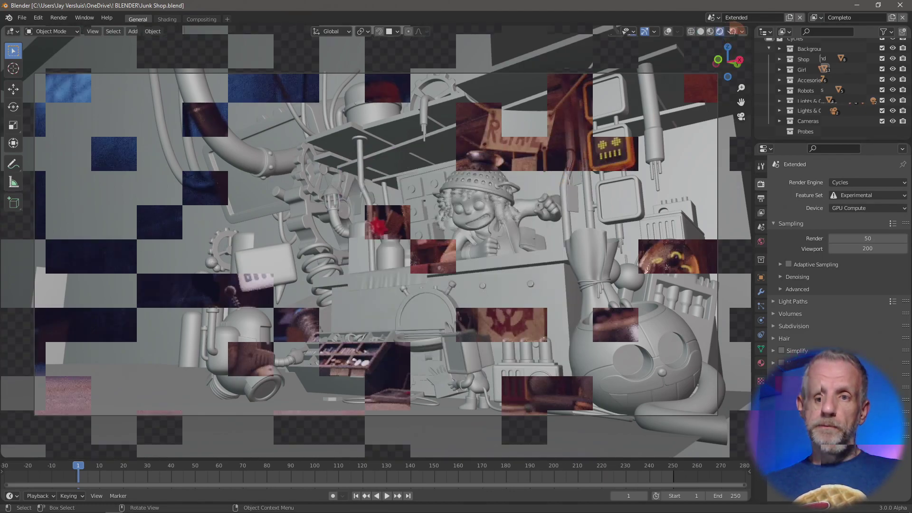
Step: Inspect the shop, robot and parts tray from near and far in Blender 3.0.0 Alpha's rendered viewport, and return to the camera view
middle_drag(560, 292, 541, 286)
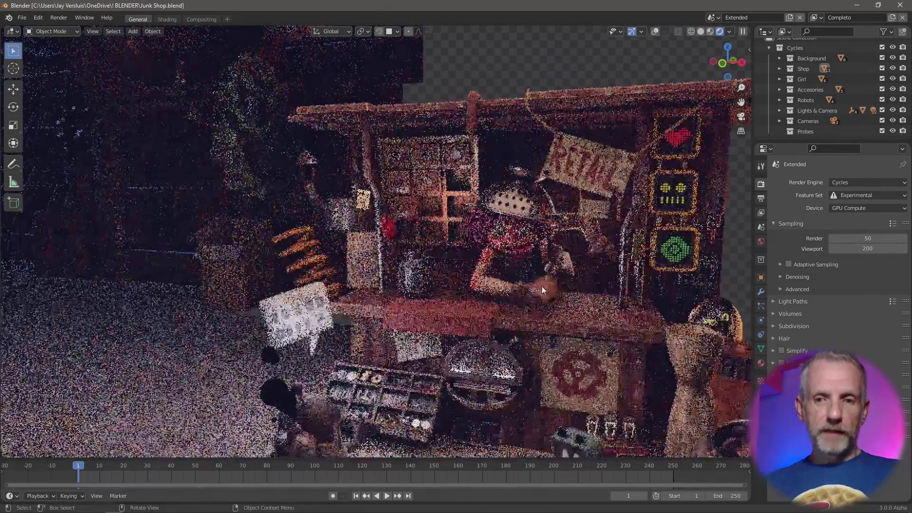
scroll(485, 244, up, 4)
scroll(454, 220, down, 4)
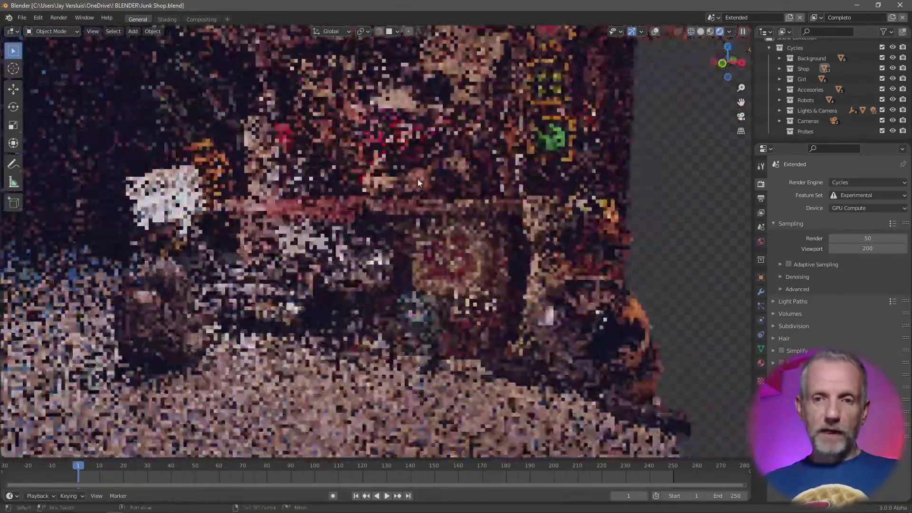
middle_drag(476, 278, 498, 256)
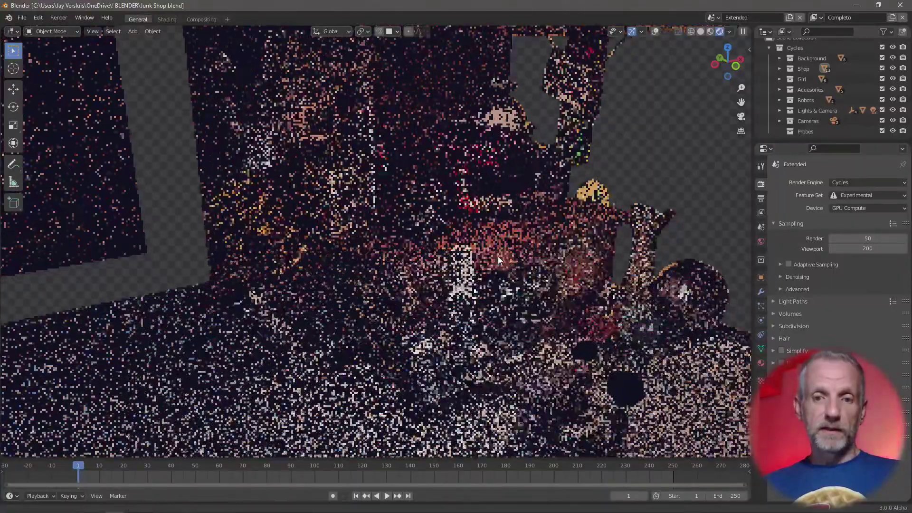
scroll(475, 231, down, 3)
scroll(473, 228, up, 3)
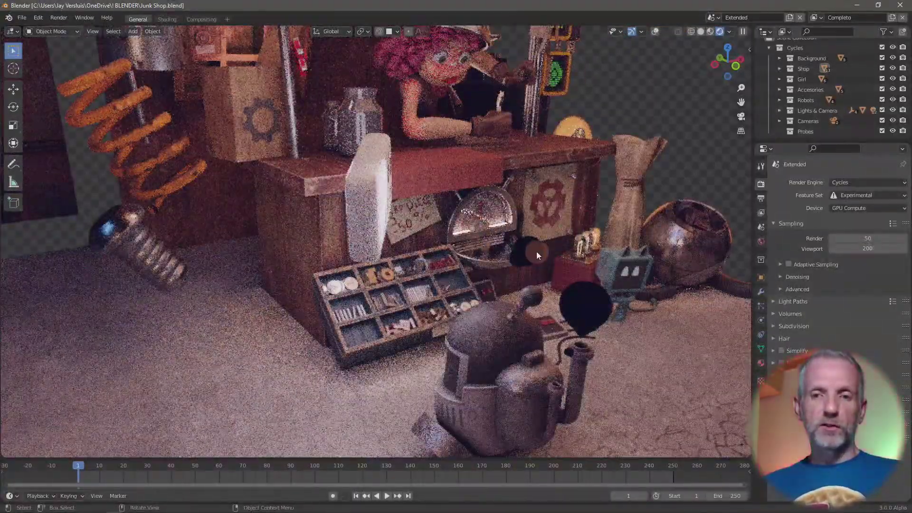
middle_drag(537, 255, 398, 270)
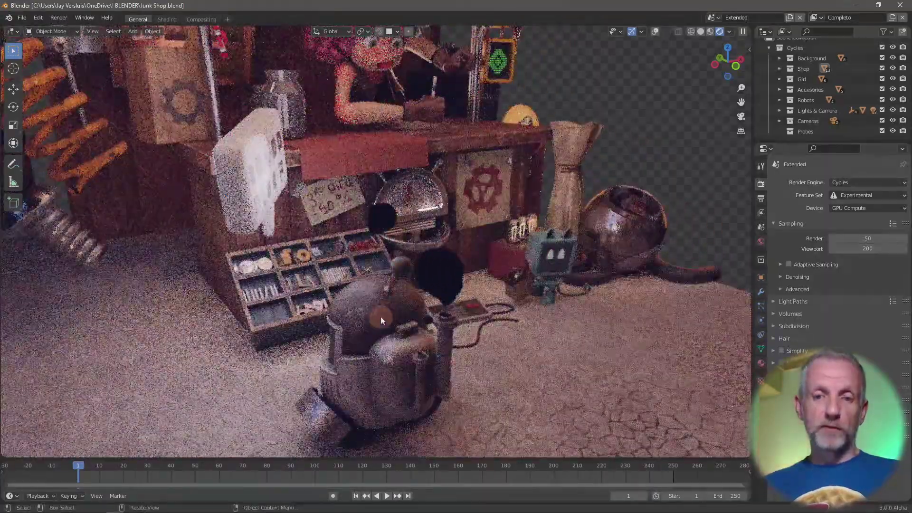
scroll(381, 316, up, 3)
middle_drag(478, 316, 360, 315)
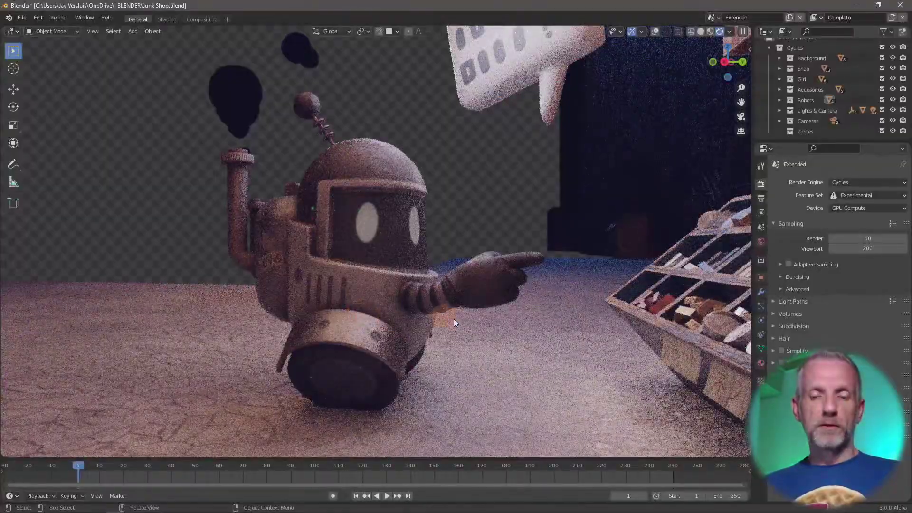
shift+middle_drag(456, 319, 434, 302)
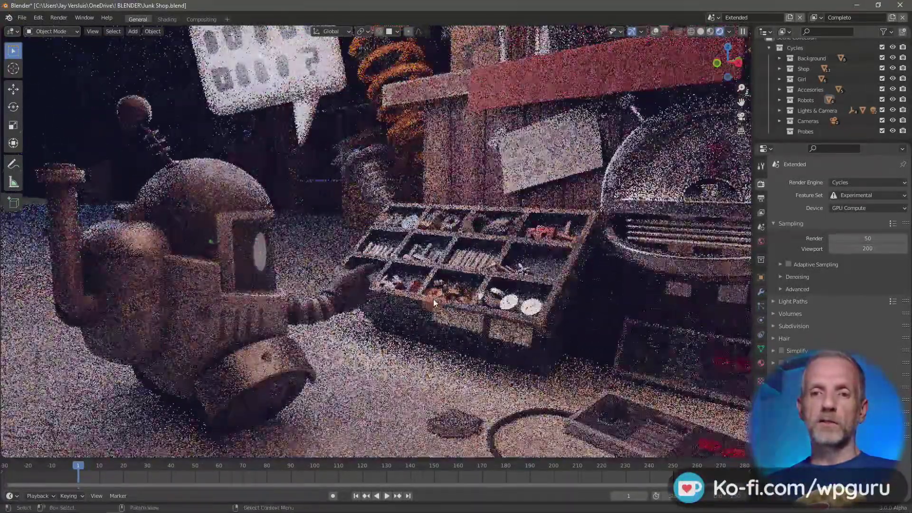
scroll(433, 302, up, 2)
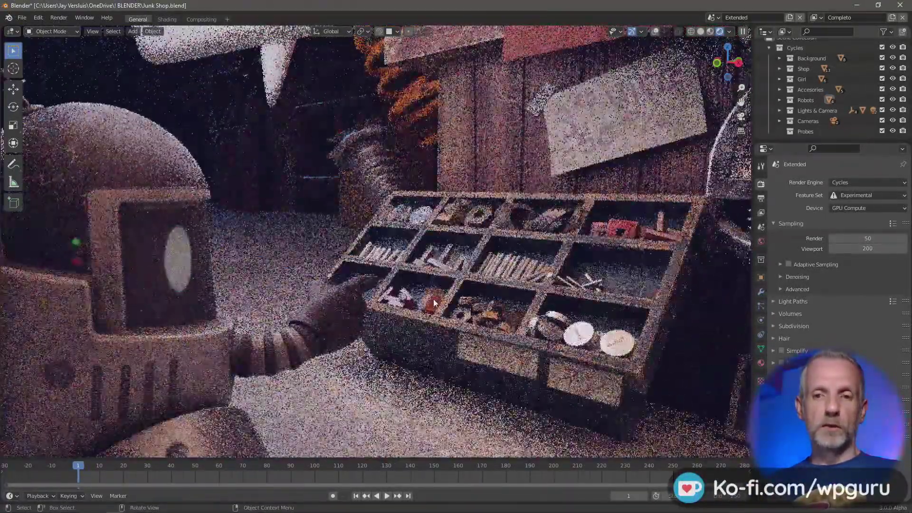
scroll(433, 302, down, 4)
key(KP_0)
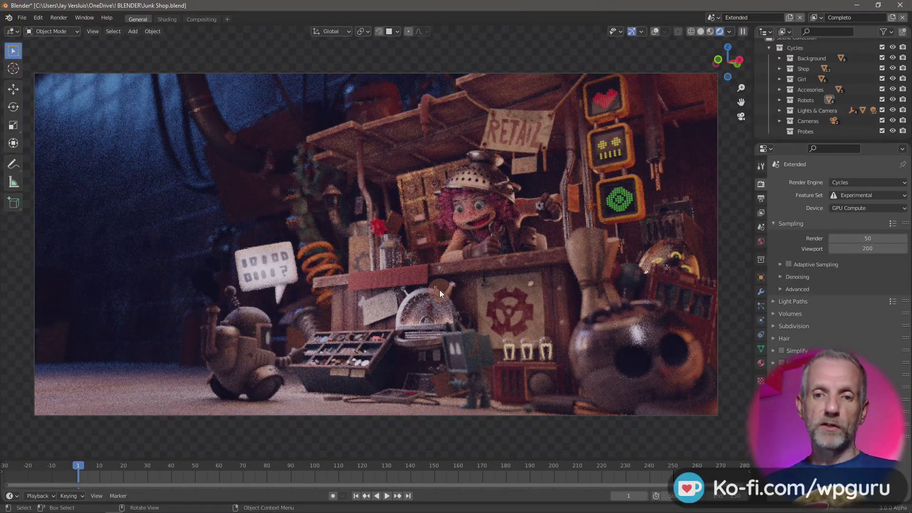
Step: Examine the rendered junk shop from farther away, looking at it from above and from the front
middle_drag(439, 295, 415, 315)
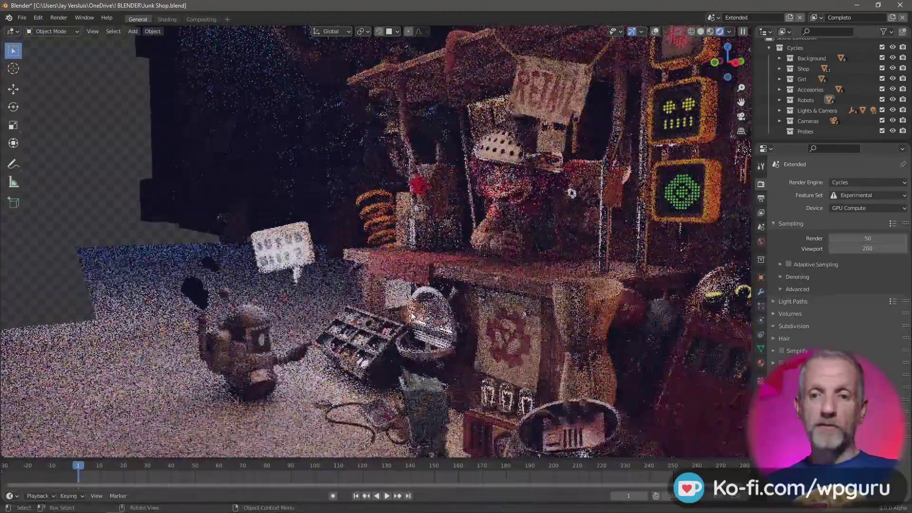
scroll(414, 315, down, 4)
mouse_move(514, 317)
middle_down()
mouse_move(329, 272)
mouse_move(506, 328)
middle_up()
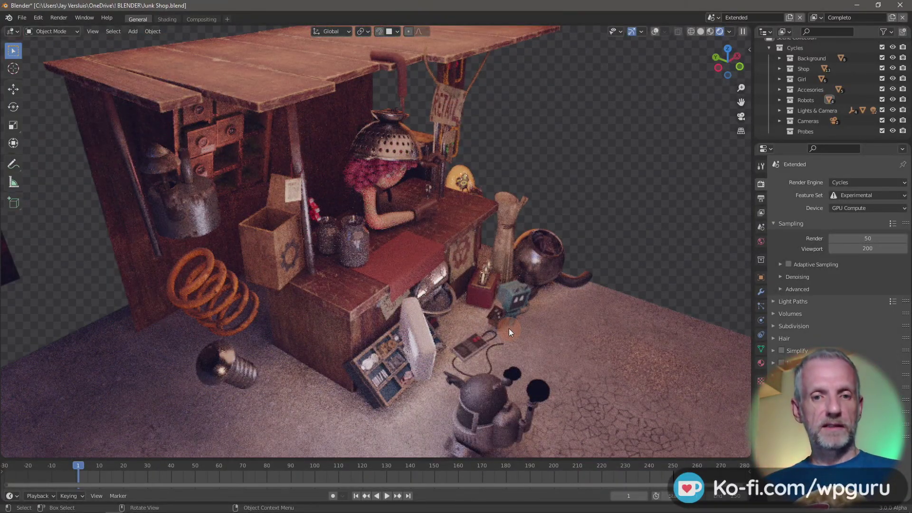
middle_drag(521, 330, 522, 295)
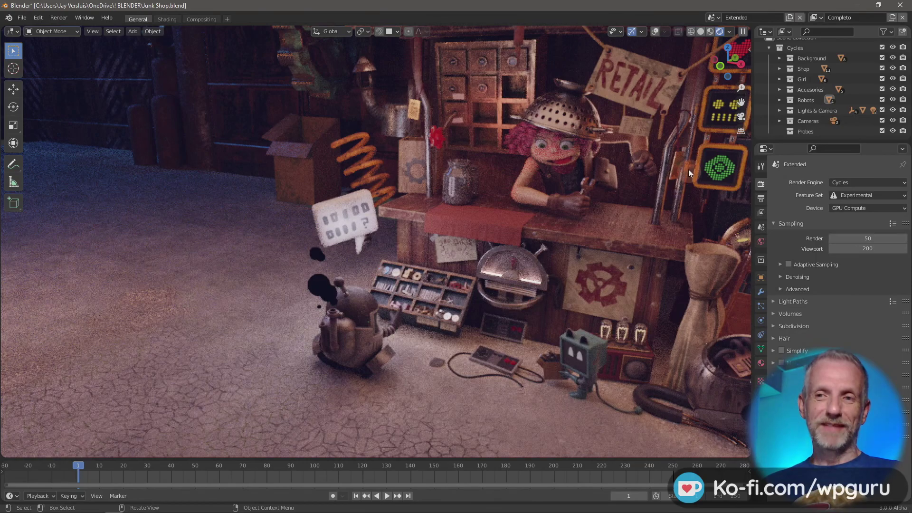
Step: Return the 3.0.0 Alpha viewport to solid shading and minimize both Blender windows
click(700, 32)
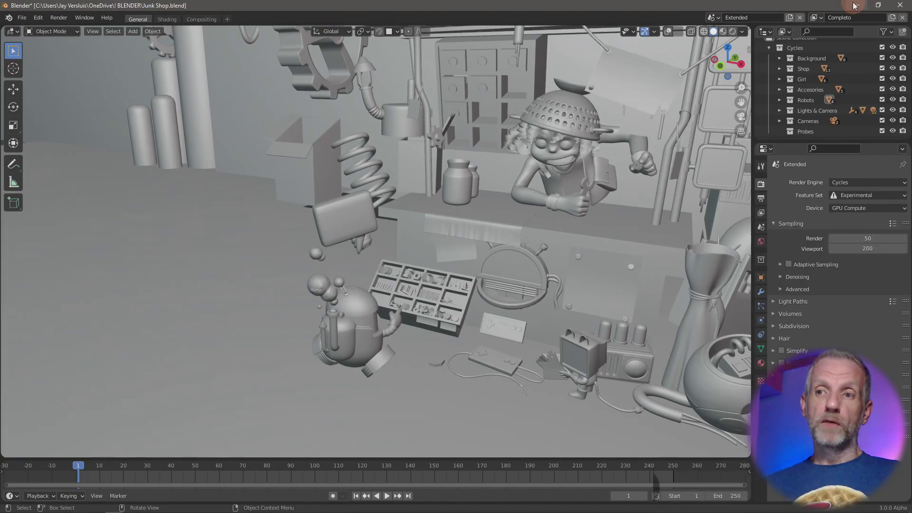
click(855, 5)
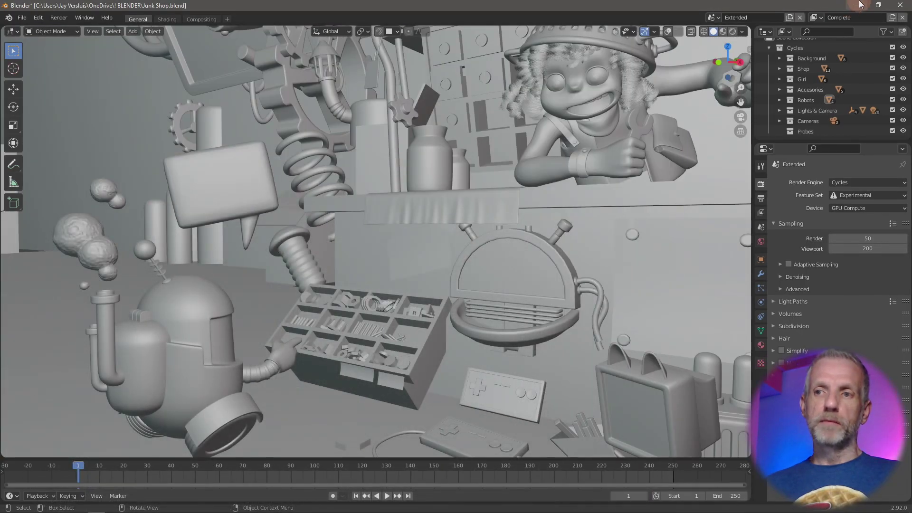
click(859, 4)
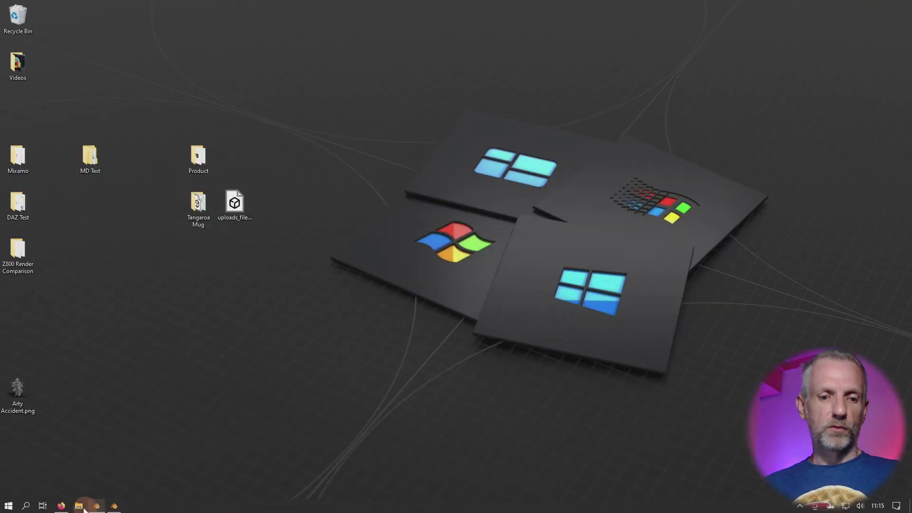
Step: Switch to Firefox, load builder.blender.org in a new tab, and enlarge the page to 120%
click(62, 505)
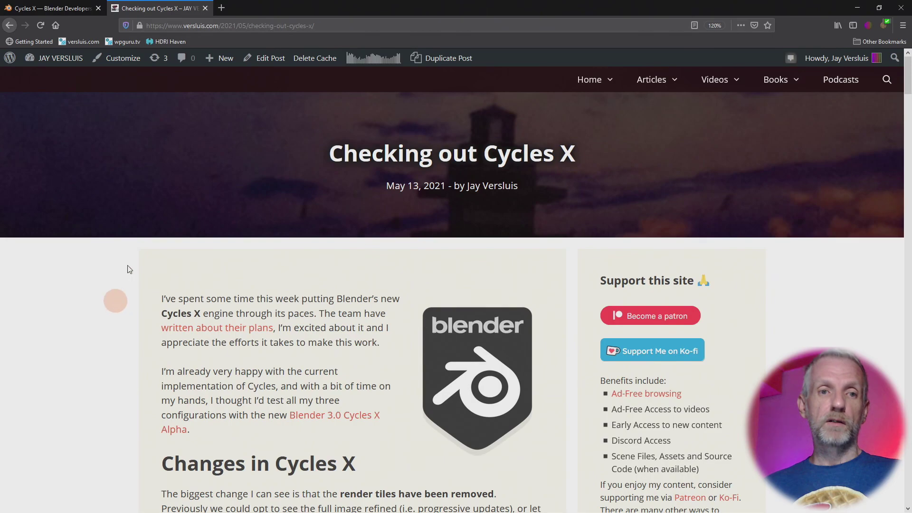
click(224, 10)
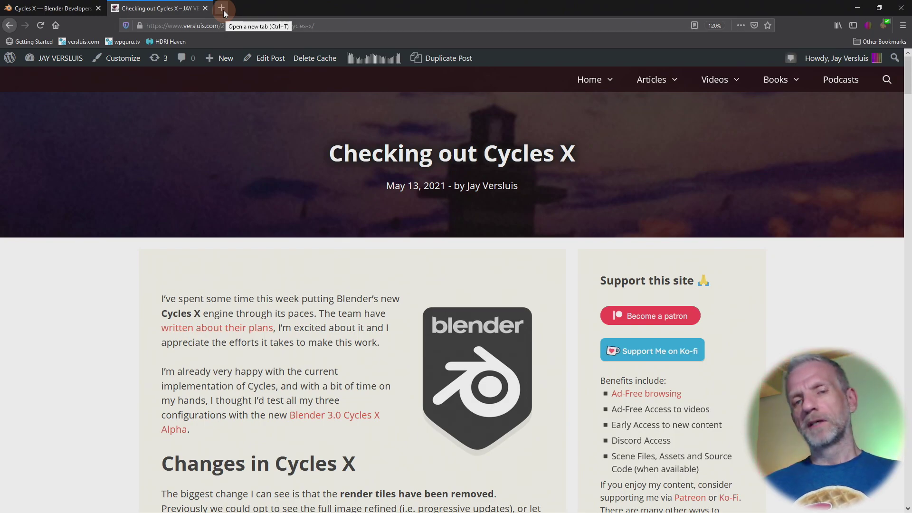
click(222, 9)
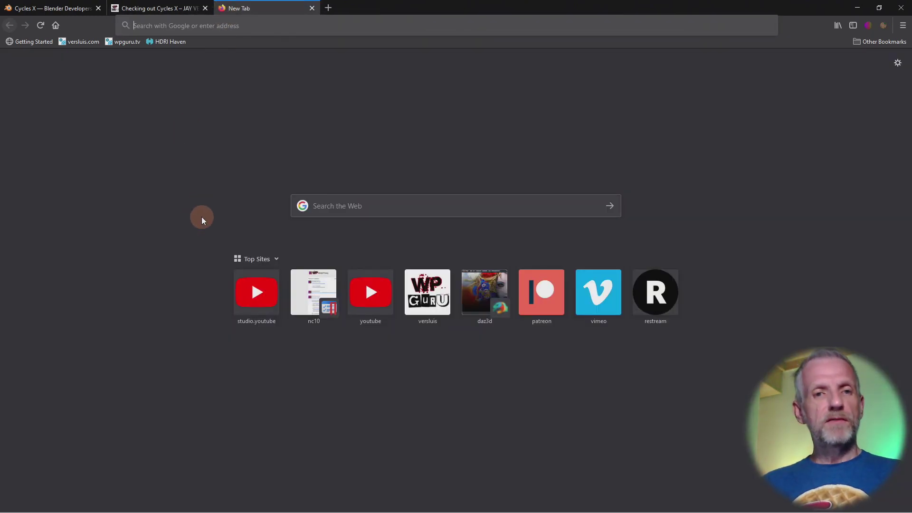
text(bui)
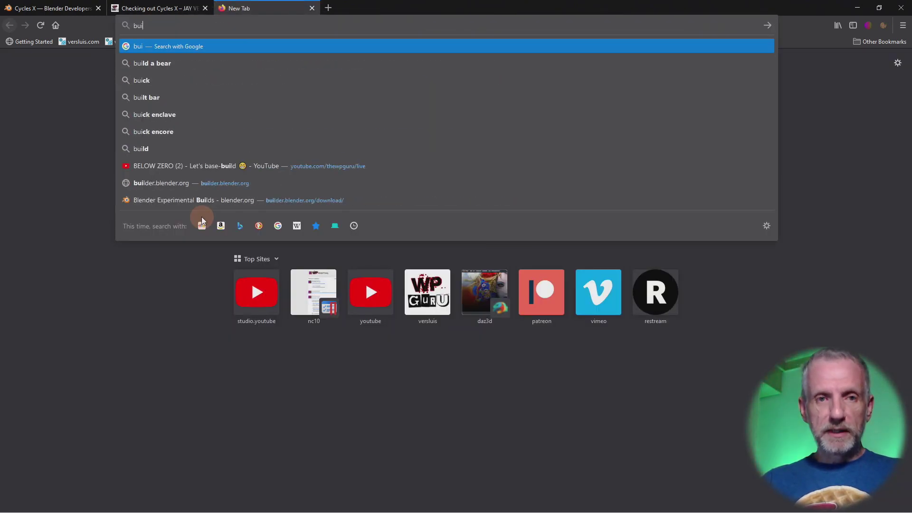
text(lder.ble)
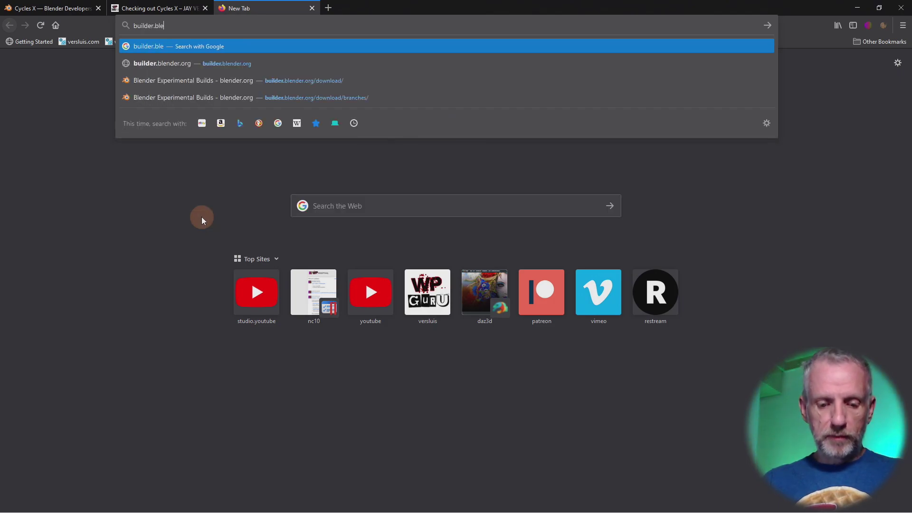
text(nder.org)
key(Return)
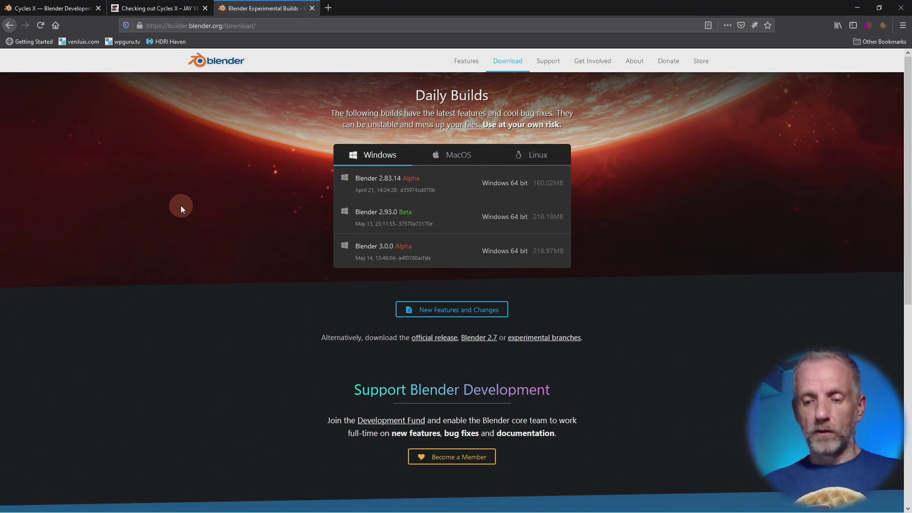
key(ctrl+plus)
key(ctrl+plus)
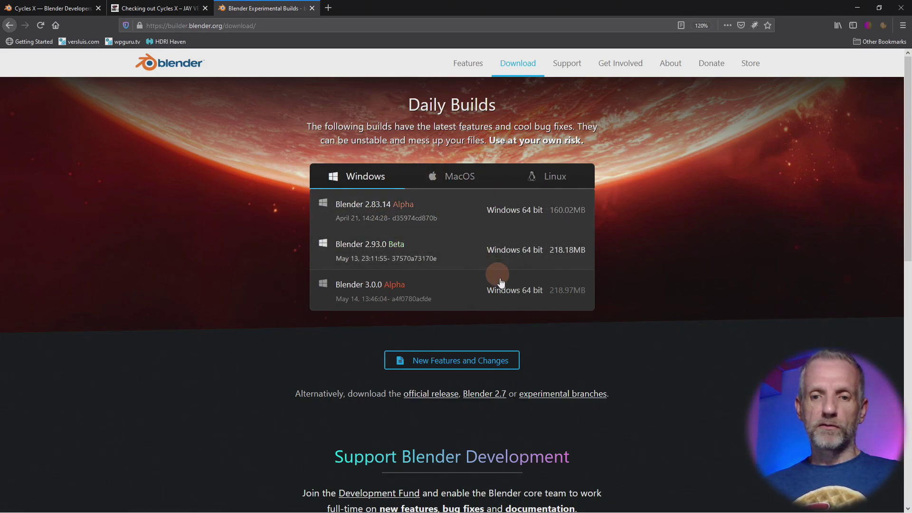
Step: Open the experimental branches page and find the Blender 3.0.0 cycles-x branch among the Windows builds
click(565, 400)
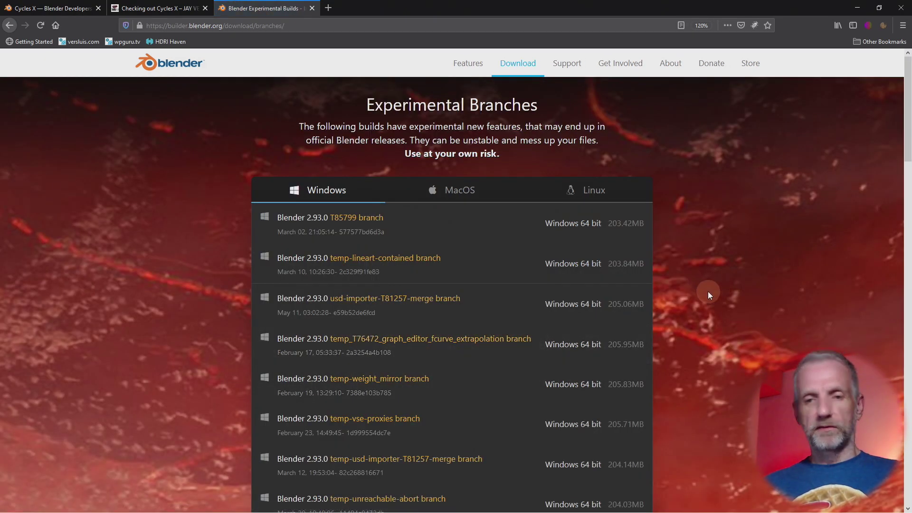
scroll(707, 292, down, 2)
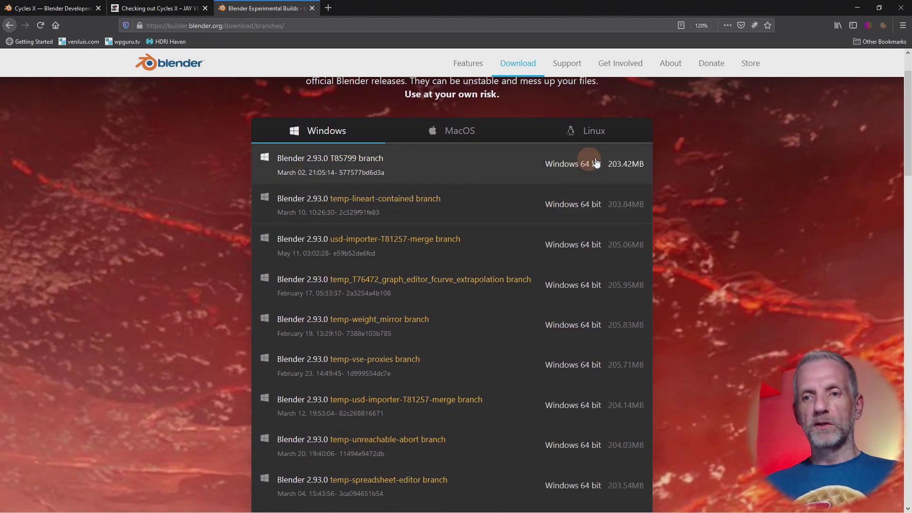
scroll(713, 251, down, 8)
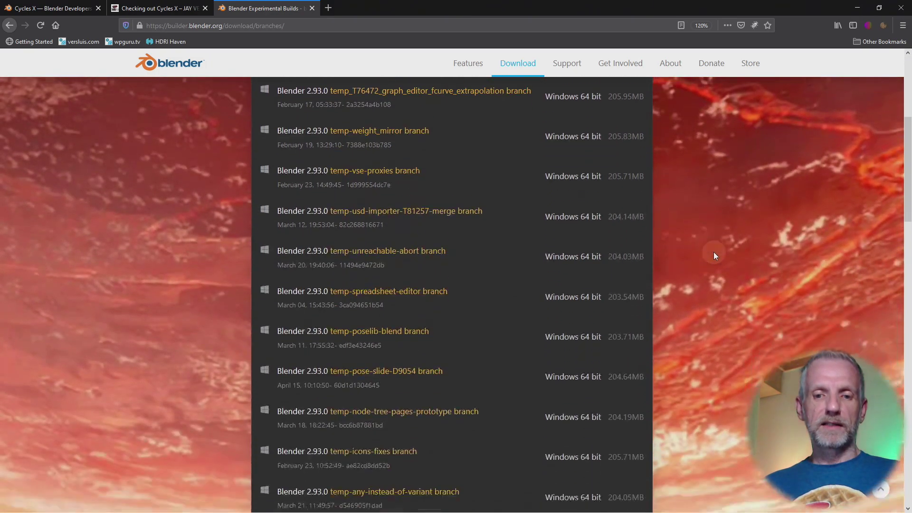
scroll(713, 252, down, 7)
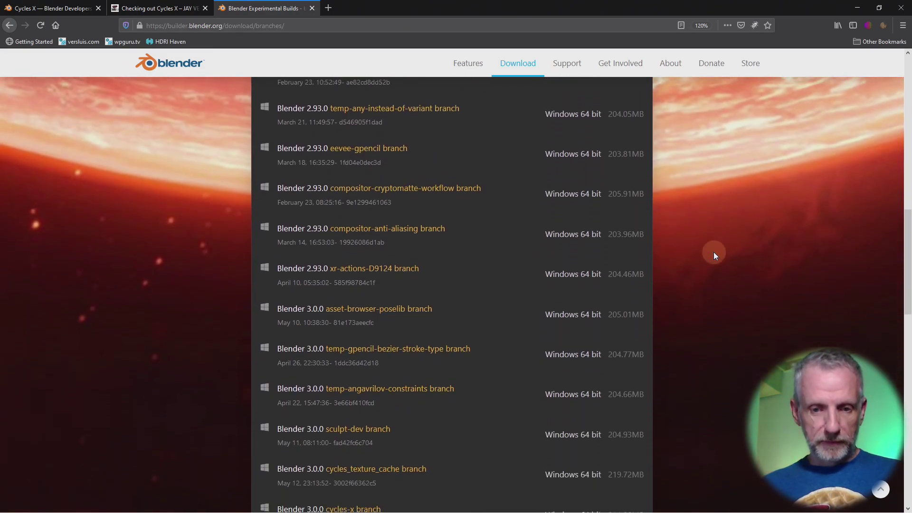
click(713, 252)
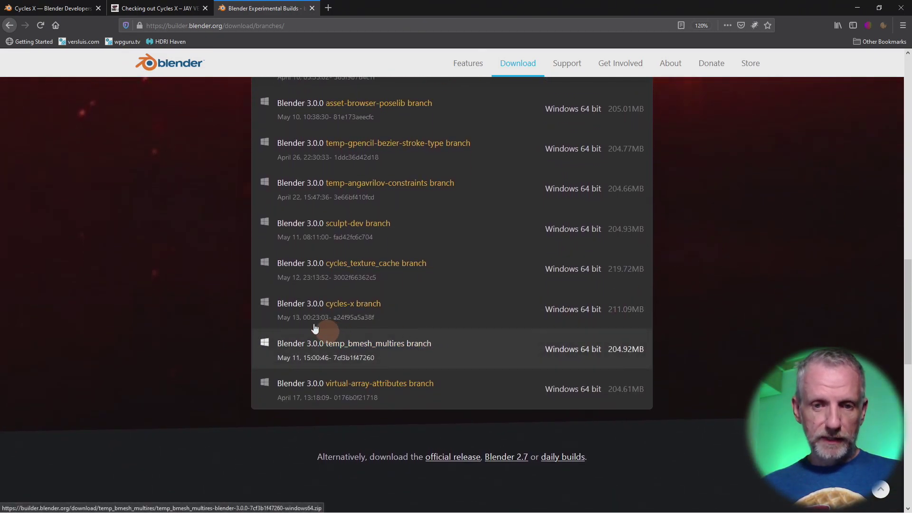